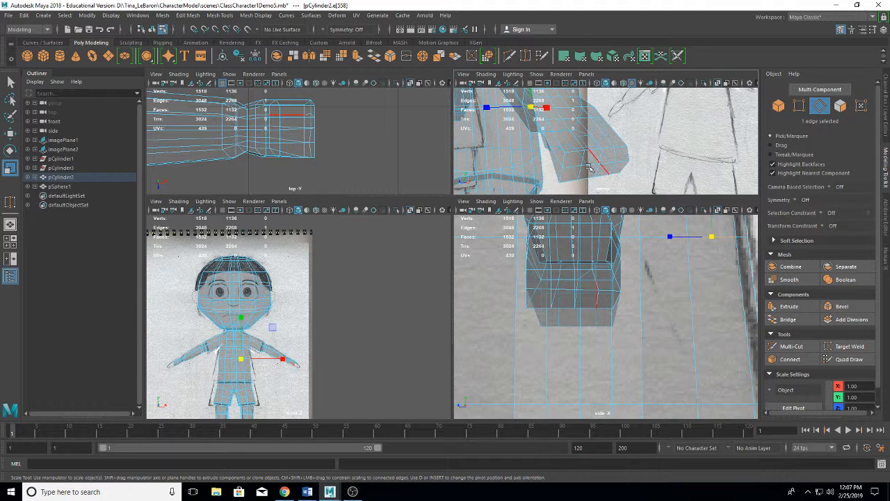
Select all of the hand's vertices in the front view and scale them along Y to flatten the hand.
right_drag(580, 174, 546, 174)
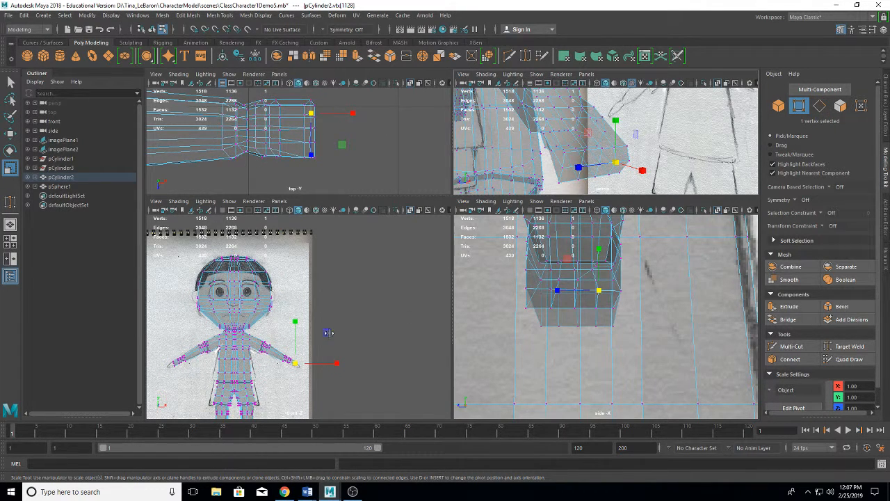
scroll(311, 342, up, 6)
alt+middle_drag(313, 313, 317, 291)
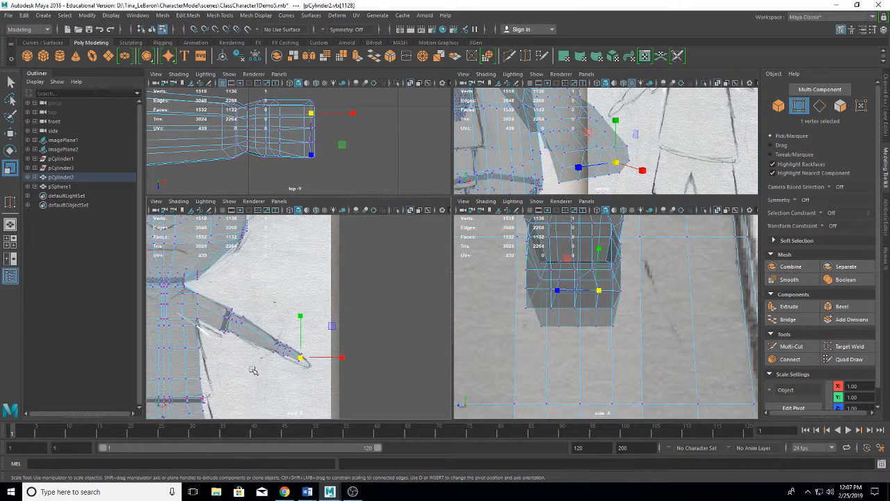
click(291, 328)
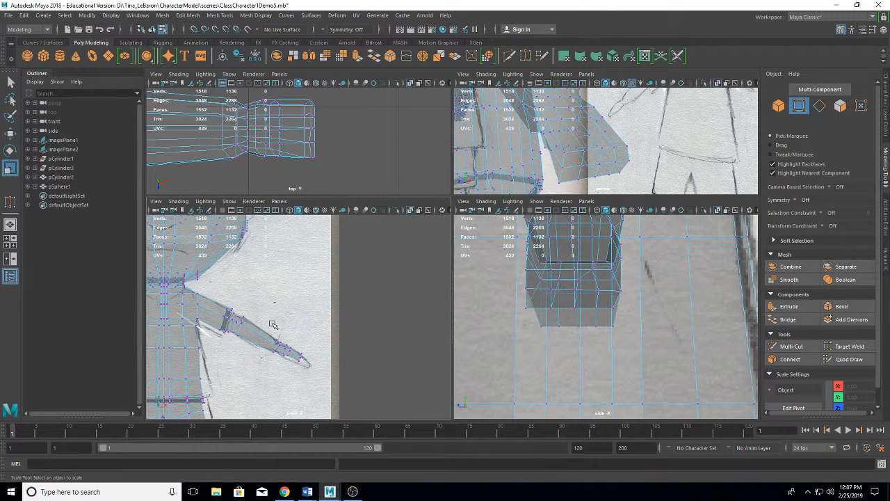
drag(271, 323, 322, 386)
drag(288, 308, 290, 319)
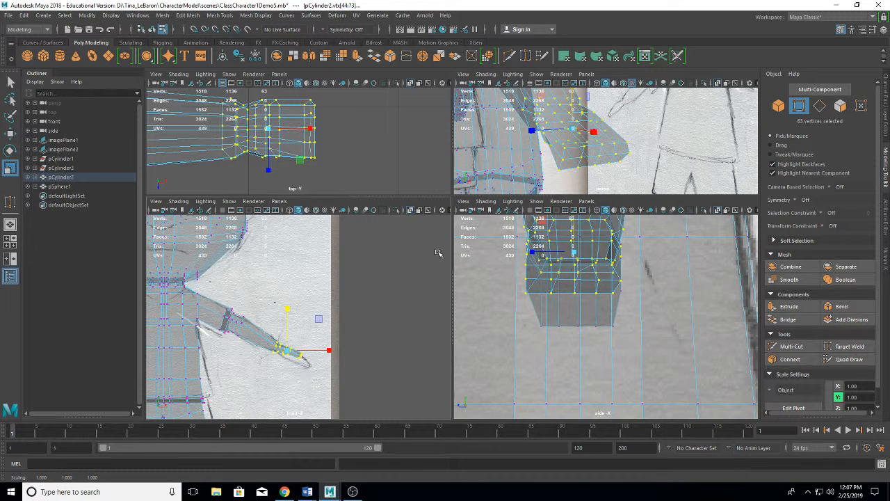
Select pairs of edges at the end of the hand and scale them along Z to adjust its width.
right_drag(605, 149, 605, 125)
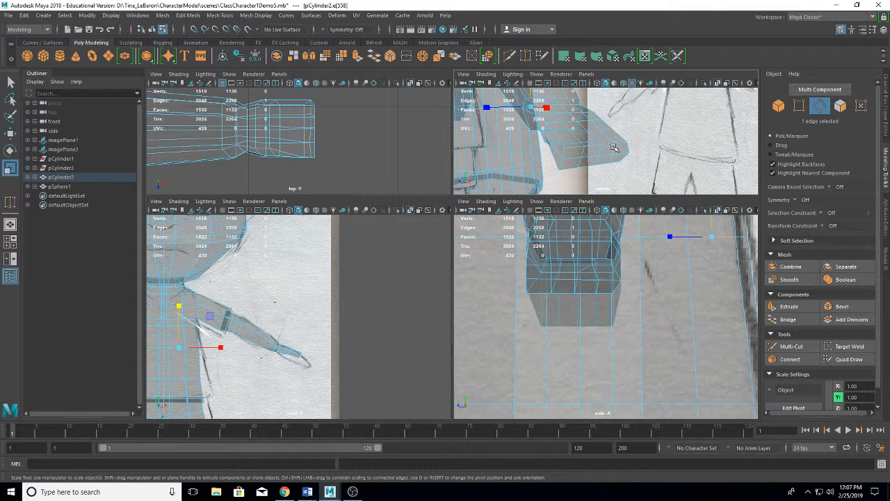
click(614, 147)
scroll(614, 157, up, 3)
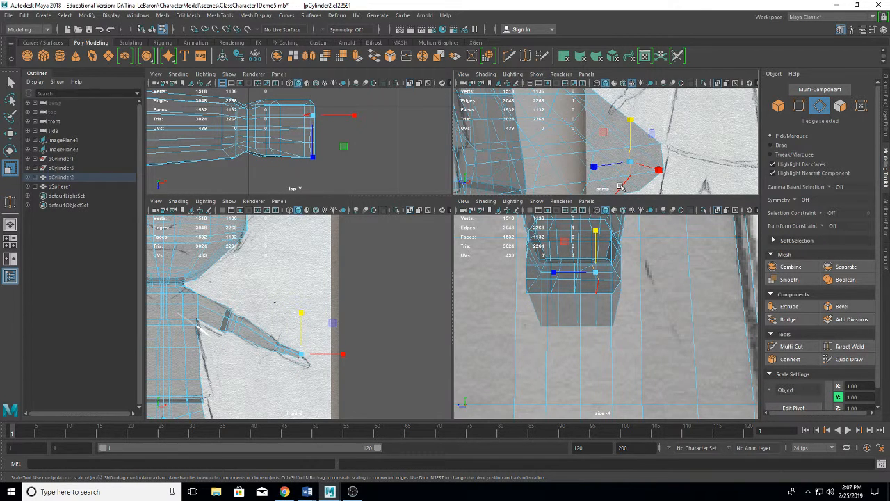
shift+click(598, 178)
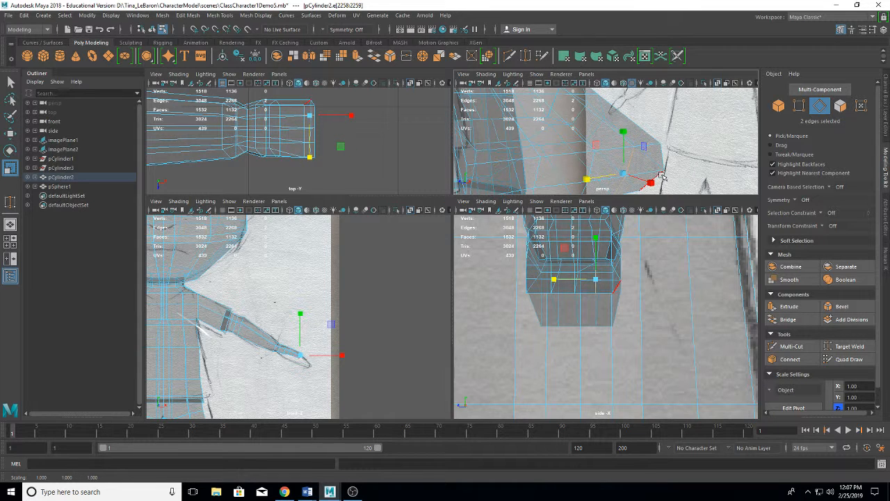
click(662, 177)
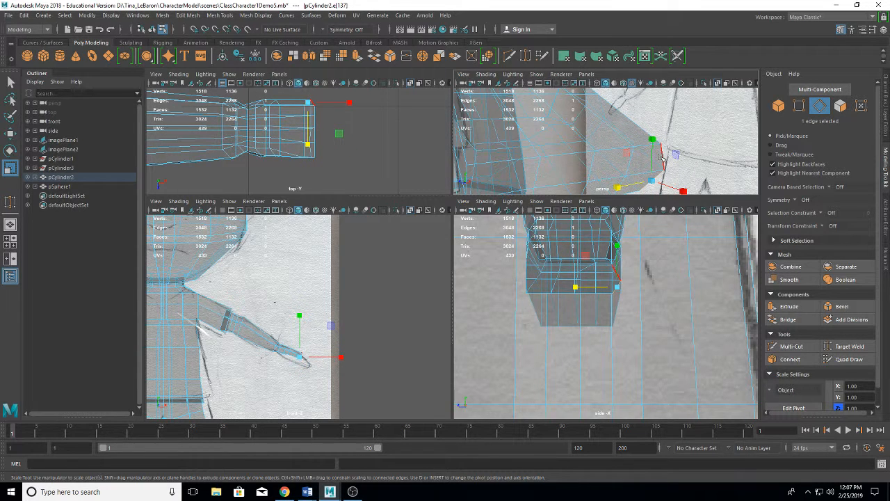
shift+click(657, 167)
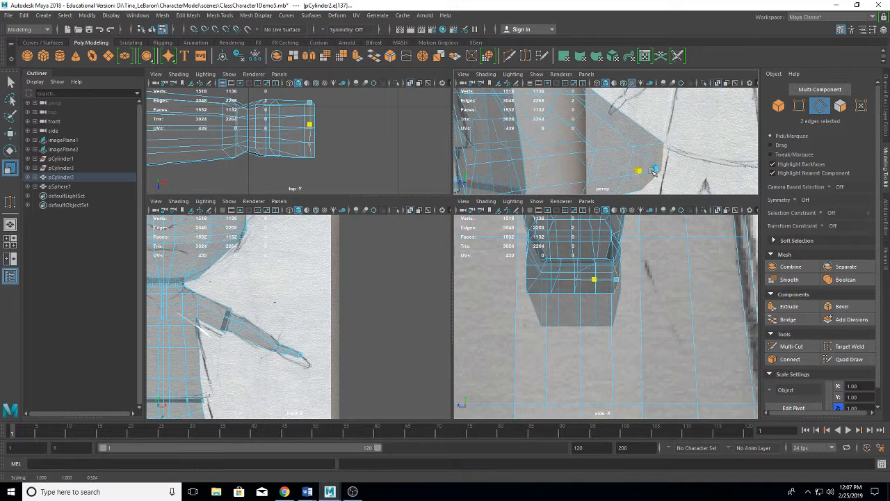
drag(652, 171, 695, 168)
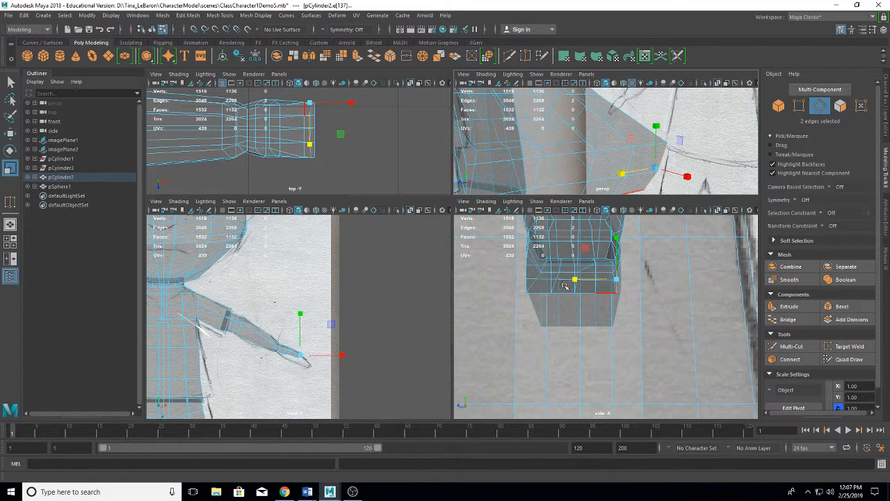
Select the eight faces on the end of the hand, covering both the upper and lower rows.
alt+drag(631, 348, 617, 338)
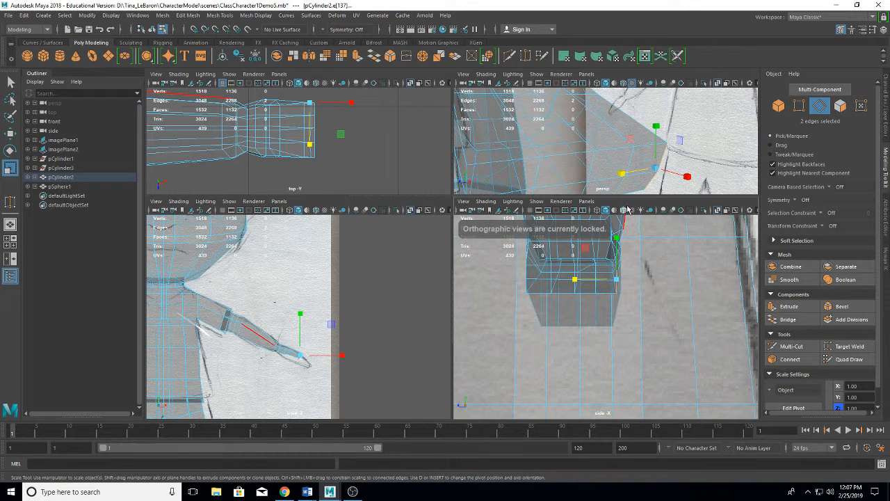
click(655, 169)
alt+drag(654, 169, 549, 164)
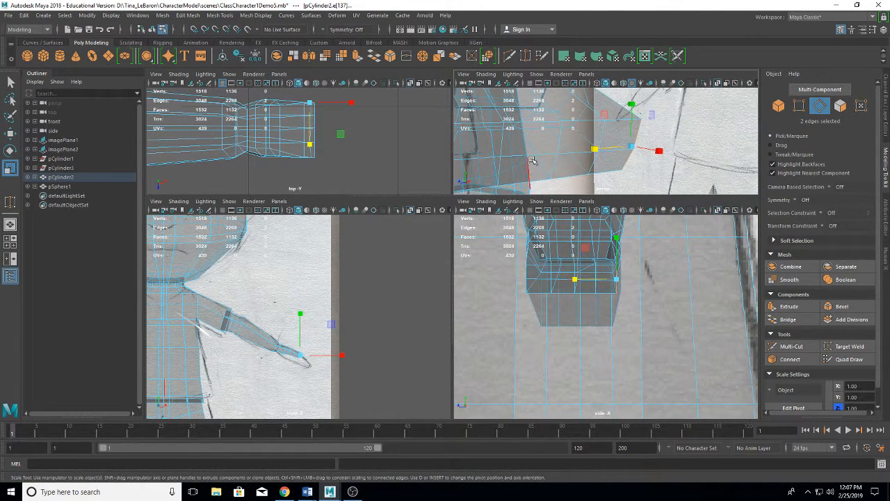
right_click(531, 161)
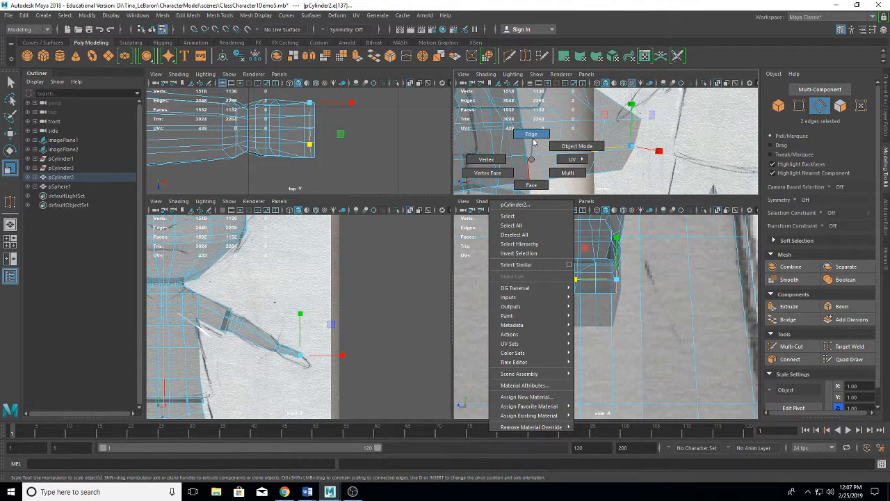
click(531, 185)
click(496, 152)
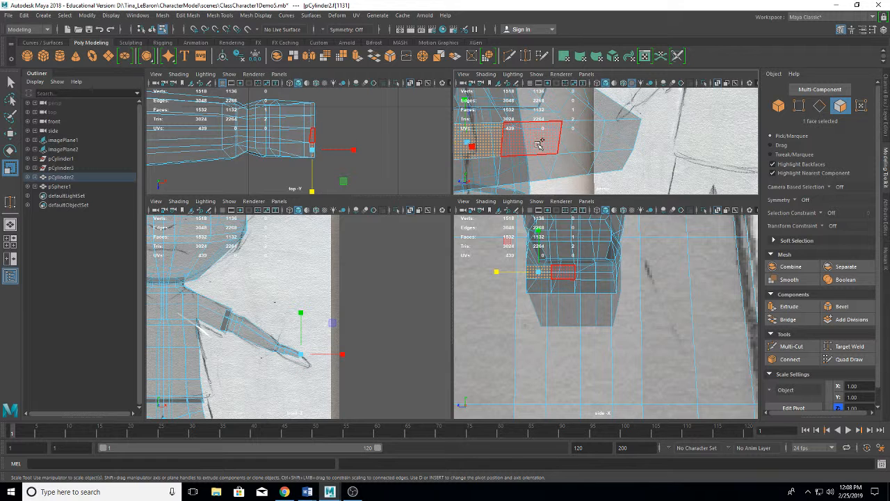
shift+click(539, 144)
shift+click(575, 142)
shift+click(611, 137)
shift+click(608, 164)
shift+click(562, 169)
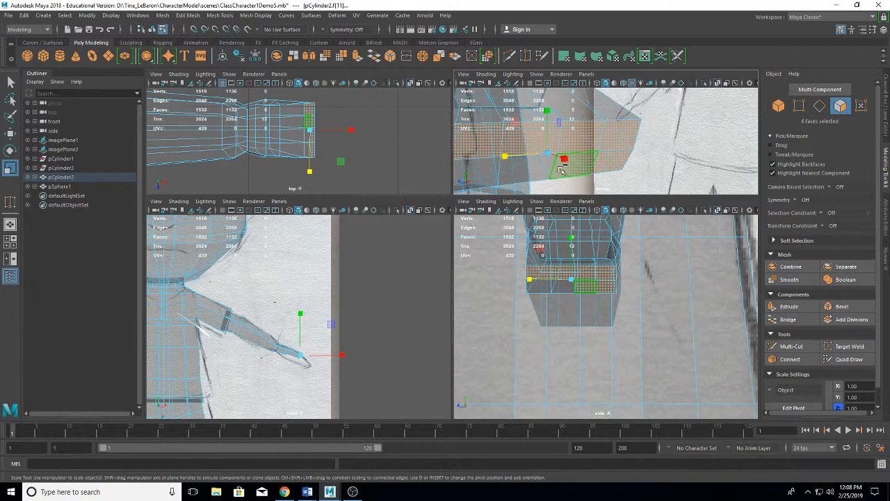
shift+click(528, 171)
shift+click(491, 175)
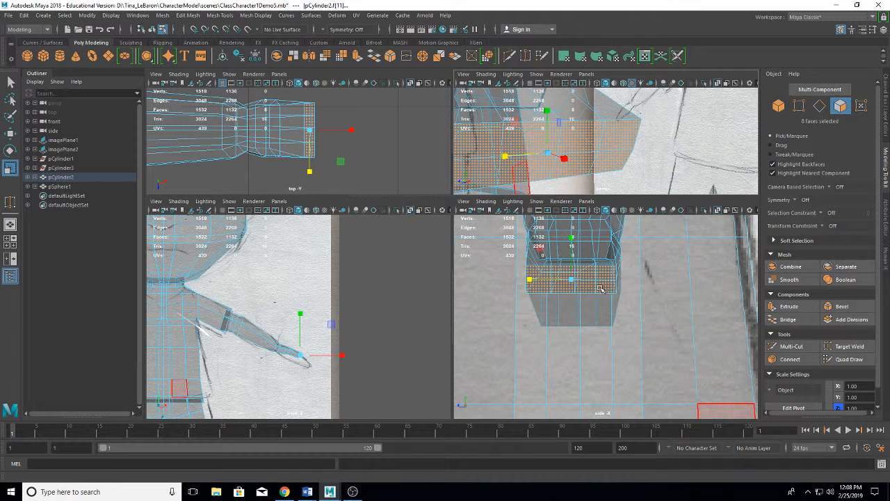
Extrude the eight end faces of the hand with a thickness of 0.4 and Keep Faces Together off.
click(790, 306)
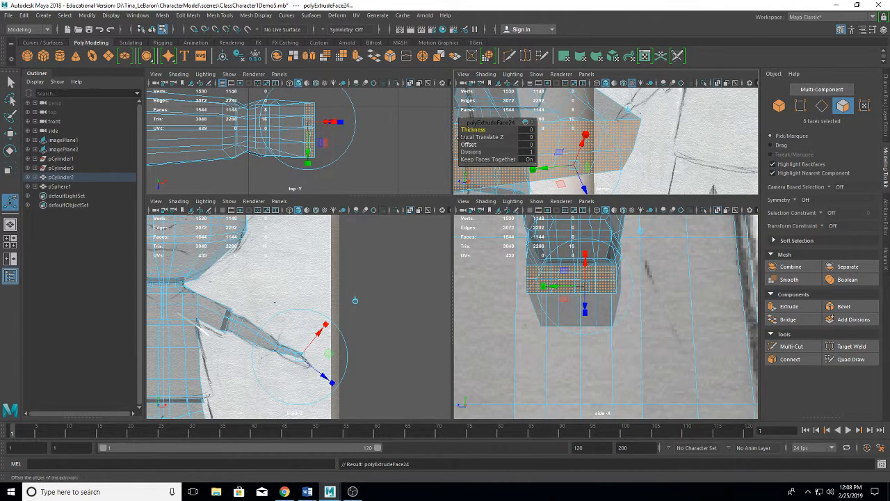
drag(471, 130, 476, 130)
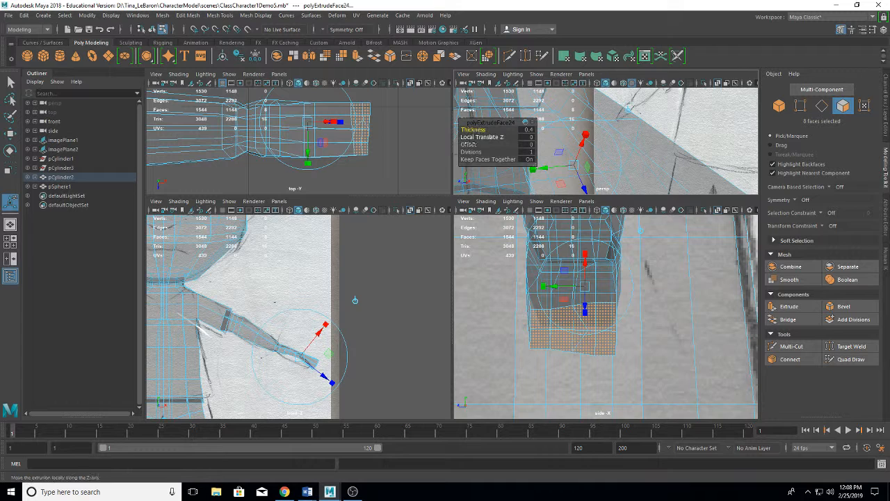
click(501, 159)
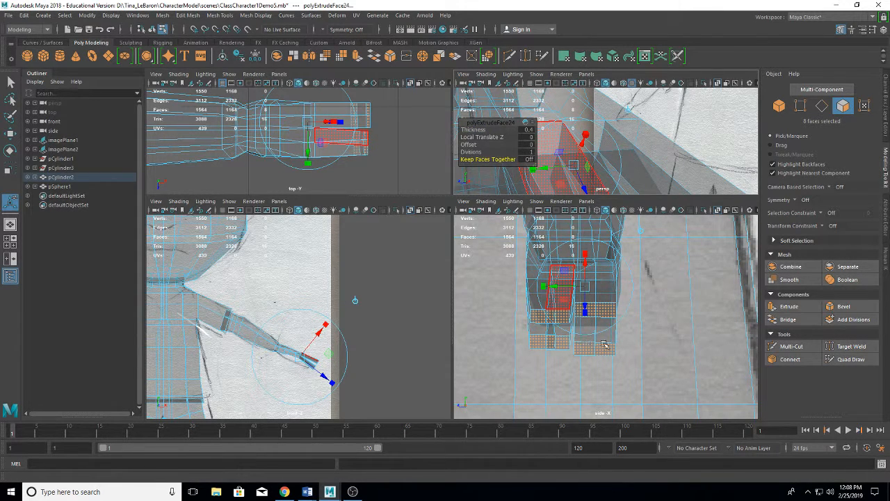
Set the face extrusion's offset to 0.01 to taper the finger blocks slightly.
scroll(632, 151, down, 5)
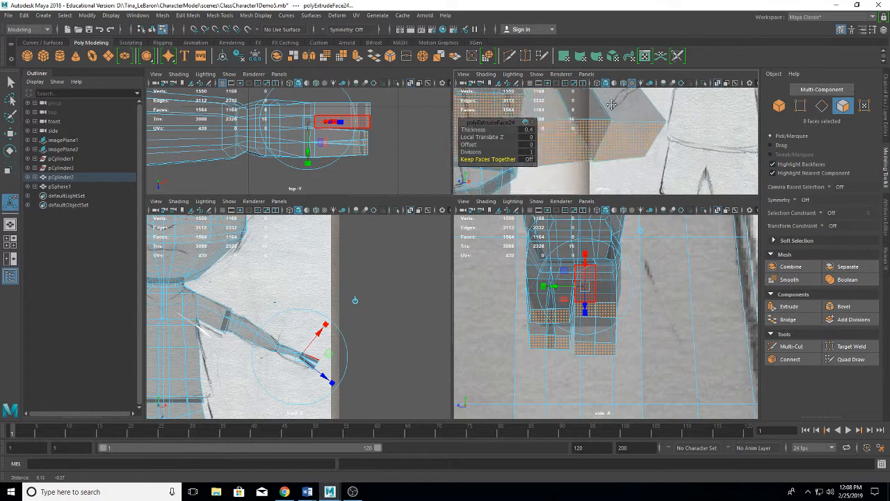
alt+middle_drag(631, 150, 612, 114)
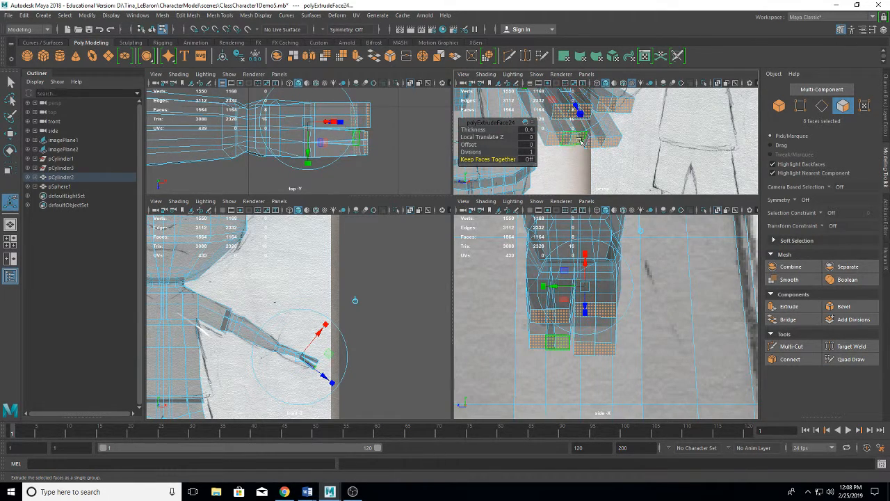
click(474, 149)
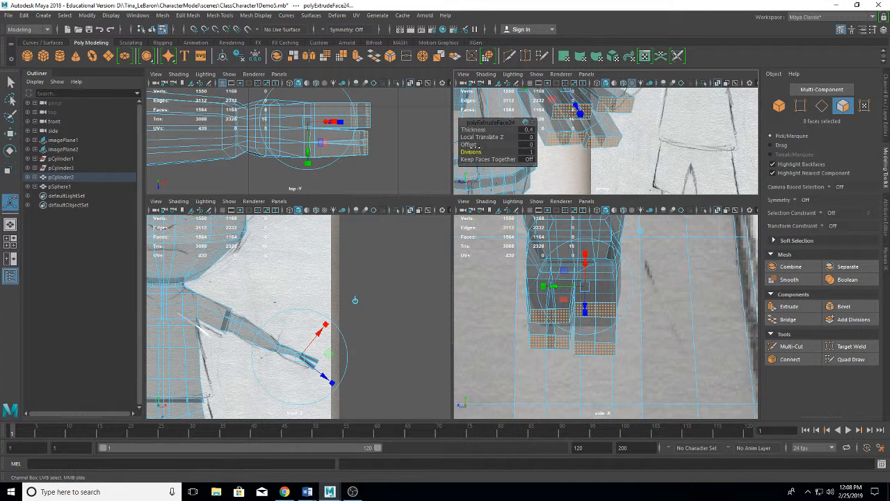
mouse_move(478, 148)
mouse_down()
mouse_move(492, 149)
mouse_move(446, 156)
mouse_move(475, 145)
mouse_up()
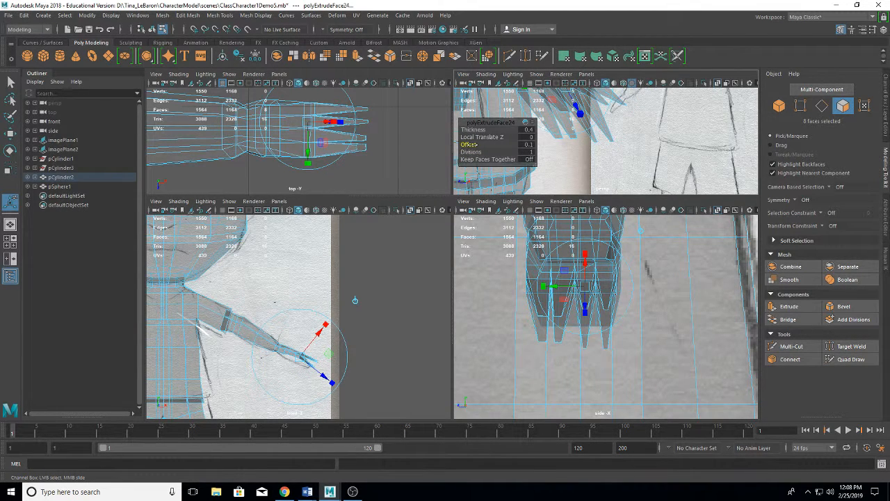
click(532, 146)
key(Return)
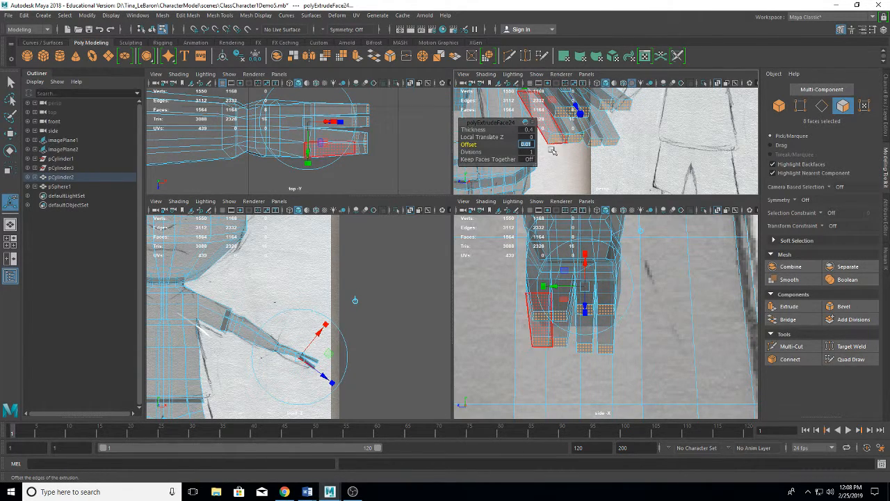
Try to join the split upper and lower finger blocks by target welding their fingertip vertices.
click(645, 161)
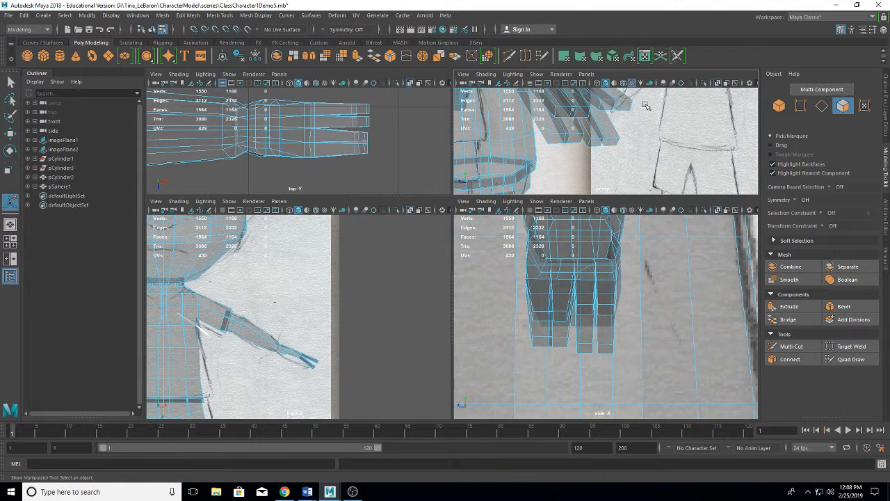
click(850, 345)
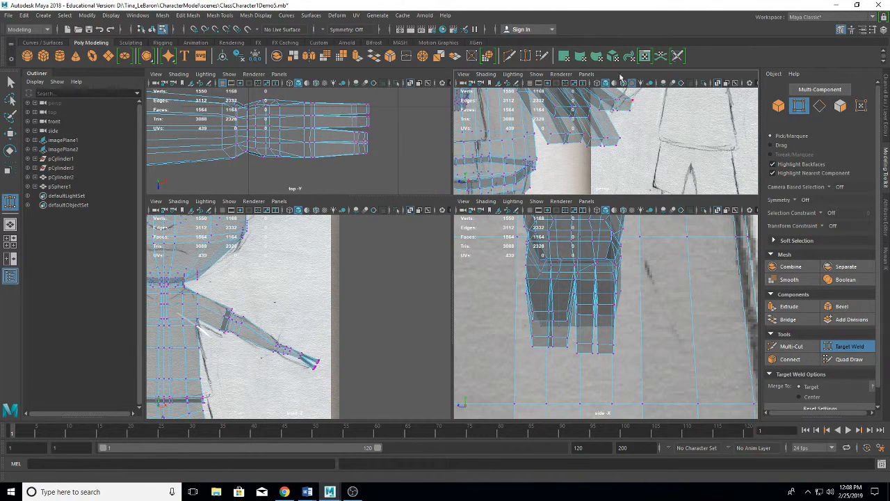
drag(601, 111, 620, 141)
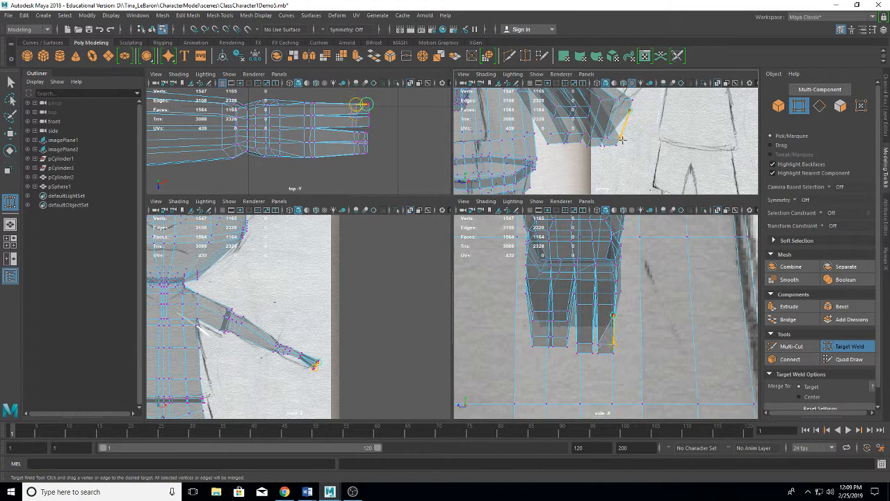
Undo the vertex welds and the whole finger extrusion, and clear the face selection on the hand.
key(ctrl+z)
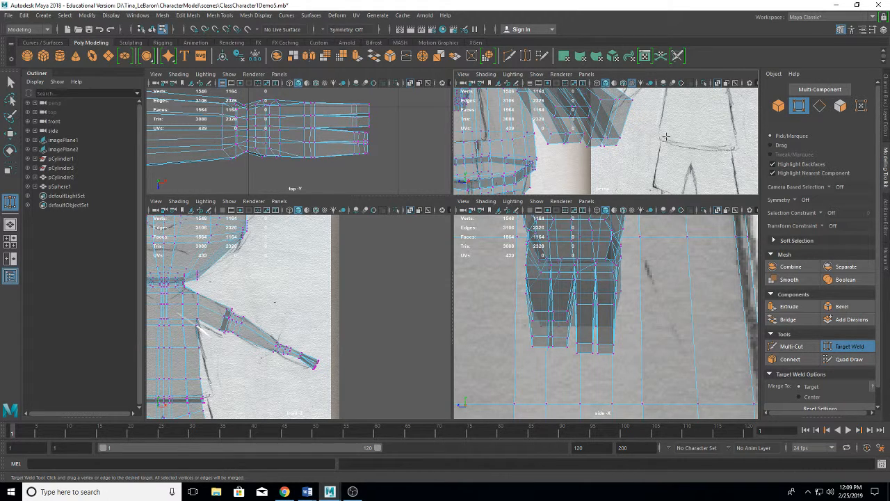
key(ctrl+z)
key(ctrl+z)
key(ctrl+z)
key(ctrl+z)
key(ctrl+z)
key(ctrl+z)
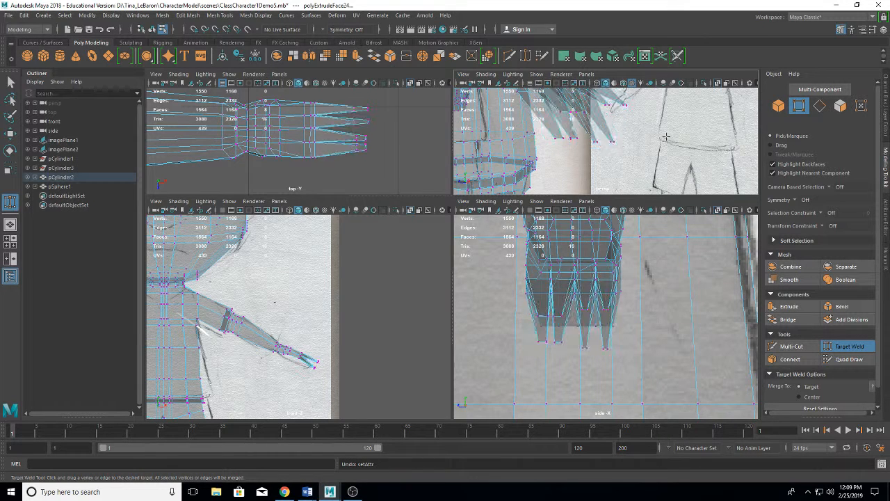
key(ctrl+z)
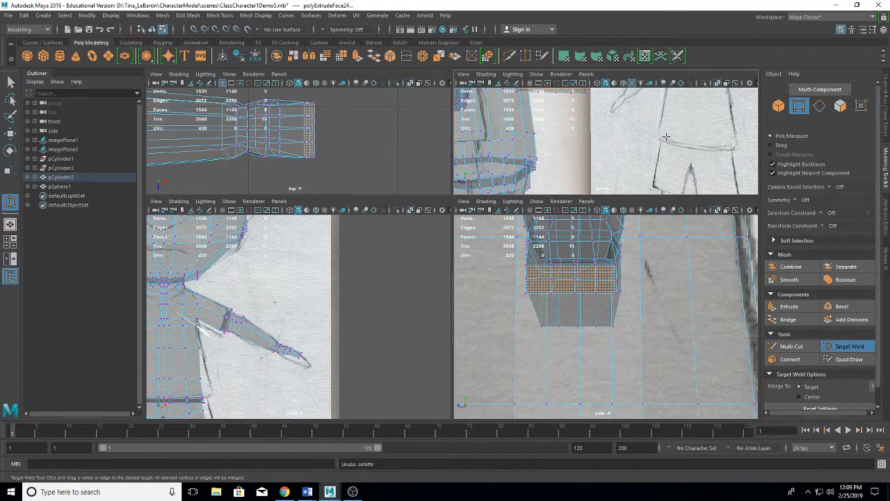
key(ctrl+z)
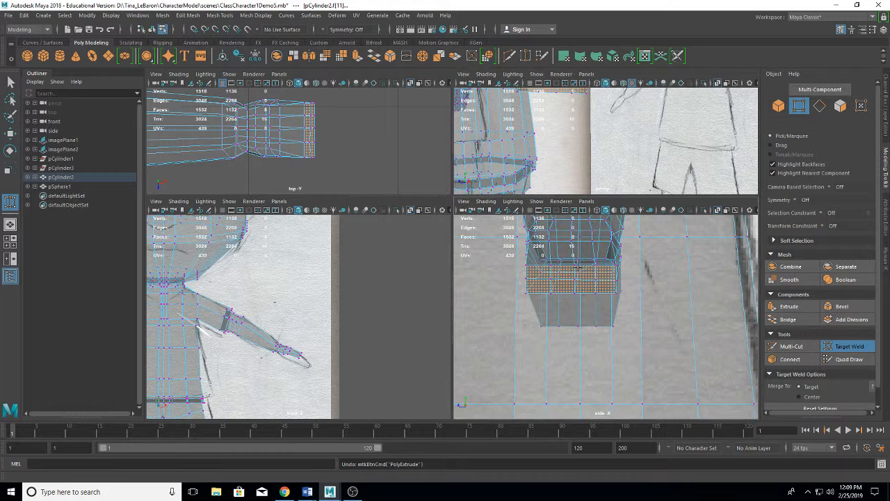
click(673, 337)
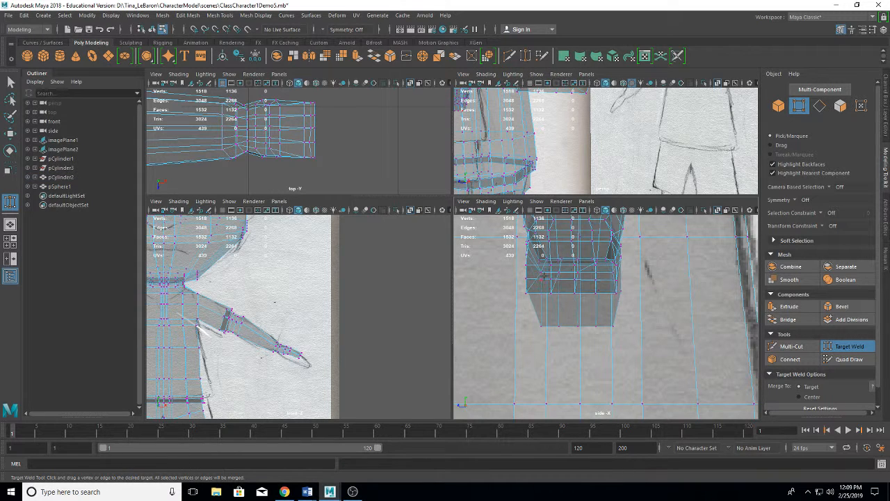
Extrude the two stacked faces at the outer corner of the hand's end together, with a thickness of 0.2, to start a finger.
click(11, 82)
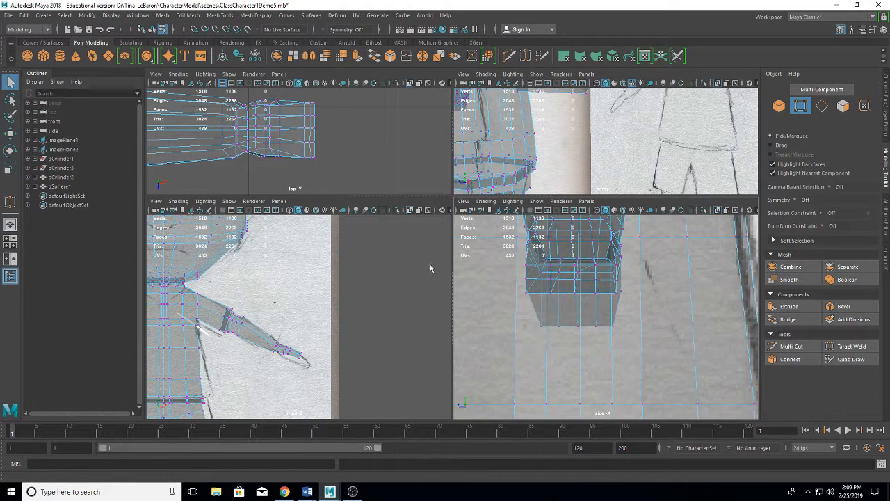
right_drag(538, 275, 539, 252)
click(536, 275)
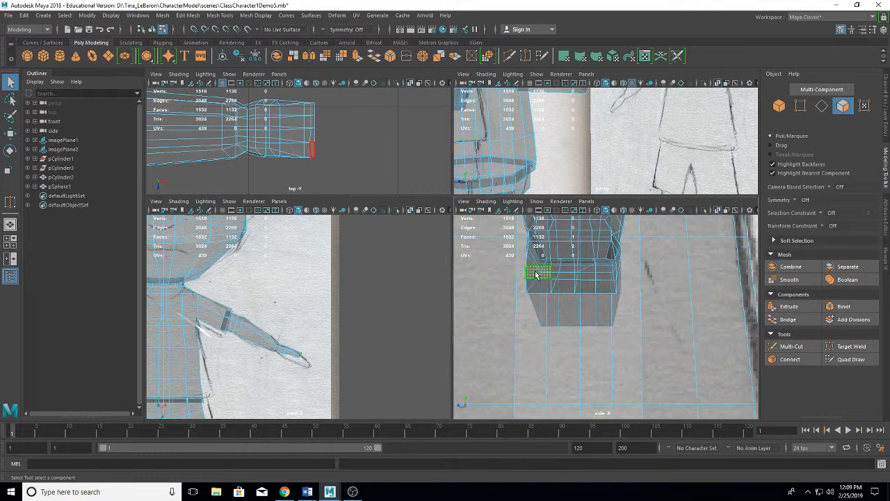
click(535, 275)
shift+click(539, 290)
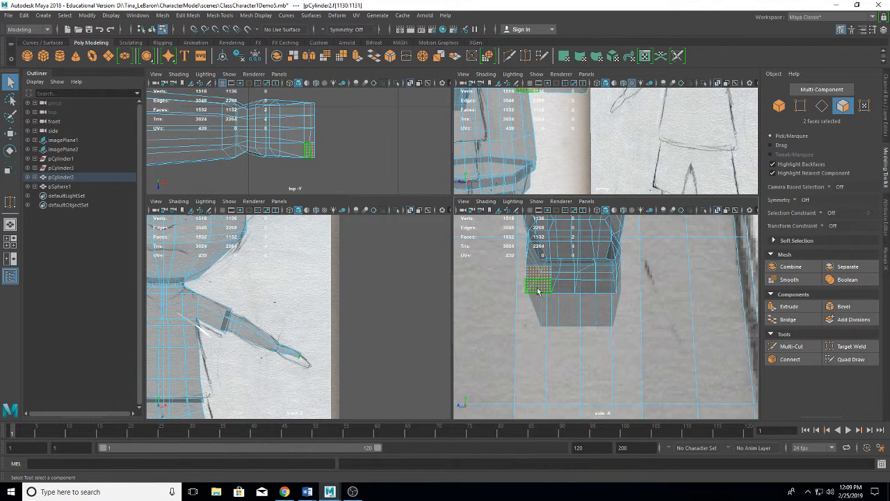
click(789, 306)
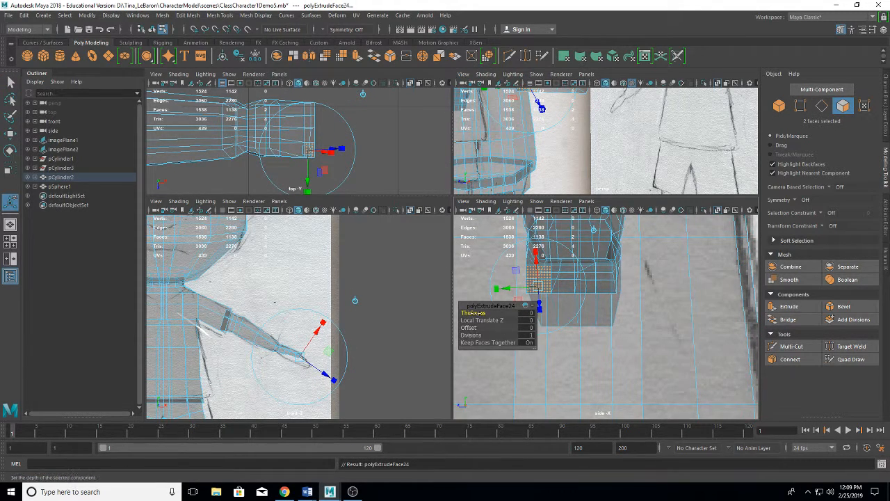
drag(474, 313, 477, 313)
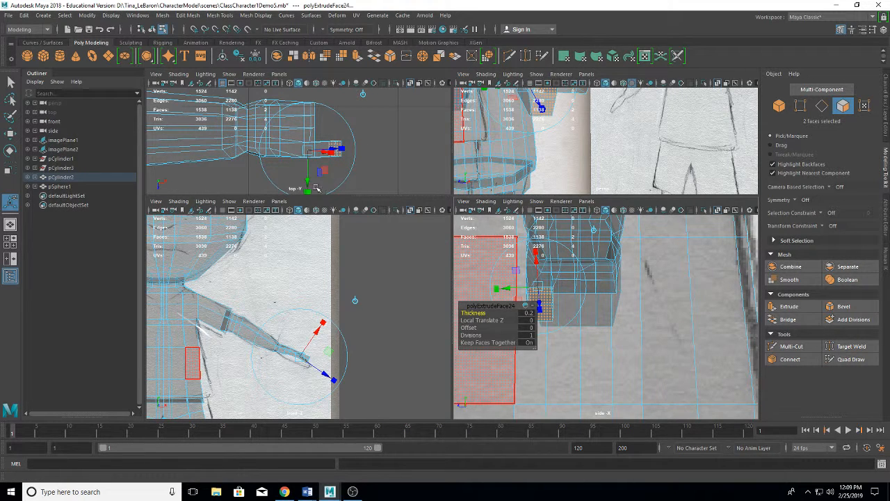
drag(310, 185, 308, 186)
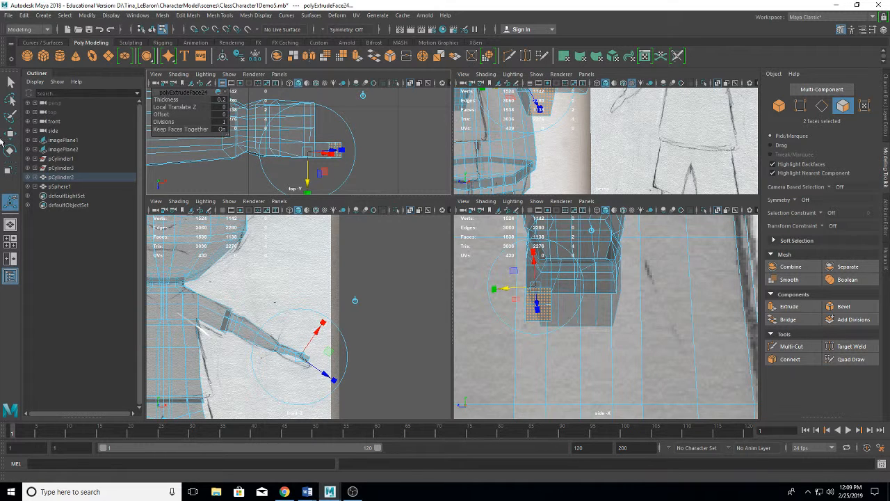
Scale down the two end faces of the new finger block slightly to taper it.
click(10, 168)
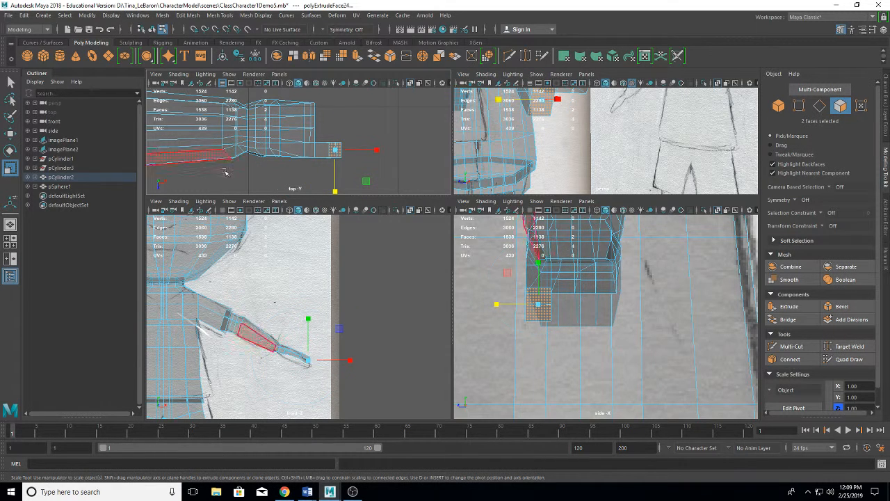
click(374, 151)
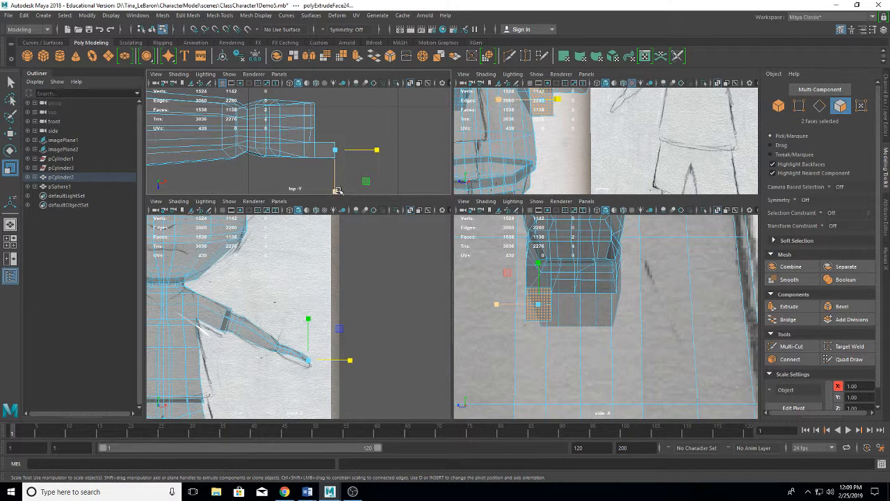
drag(337, 149, 331, 143)
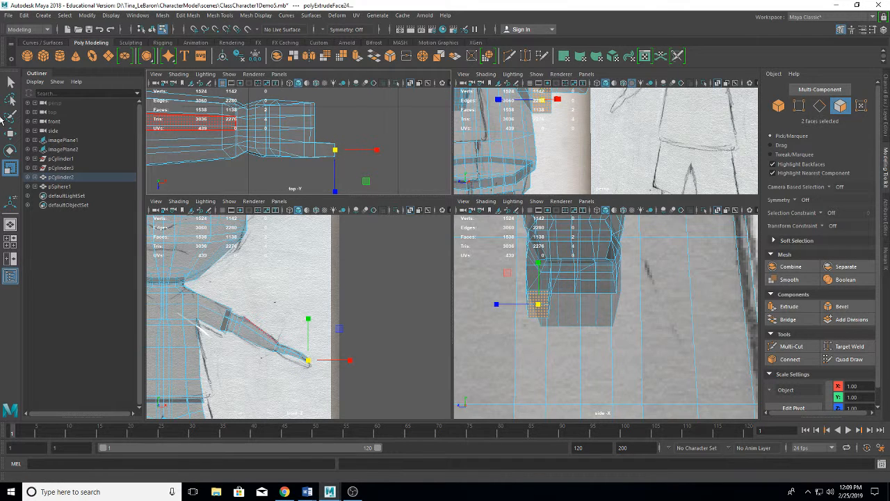
Try lengthening the finger by moving its end faces outward about 0.33 along X, and preview the hand smoothed.
key(w)
drag(375, 150, 424, 150)
key(3)
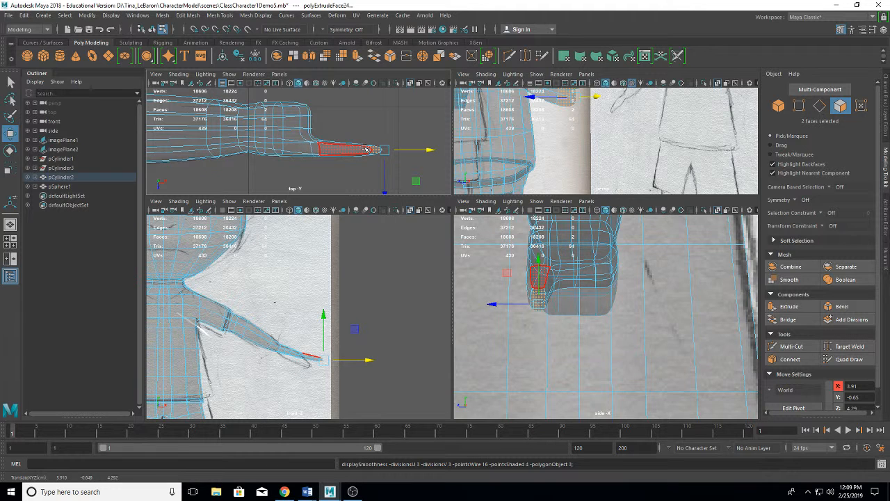
key(1)
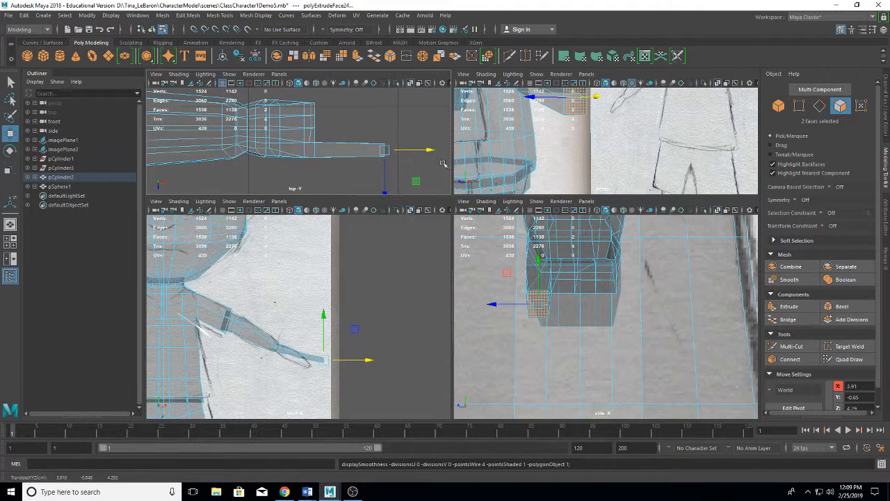
Try inserting edge loops with Multi-Cut, one near the fingertip and three around the middle knuckle.
click(792, 347)
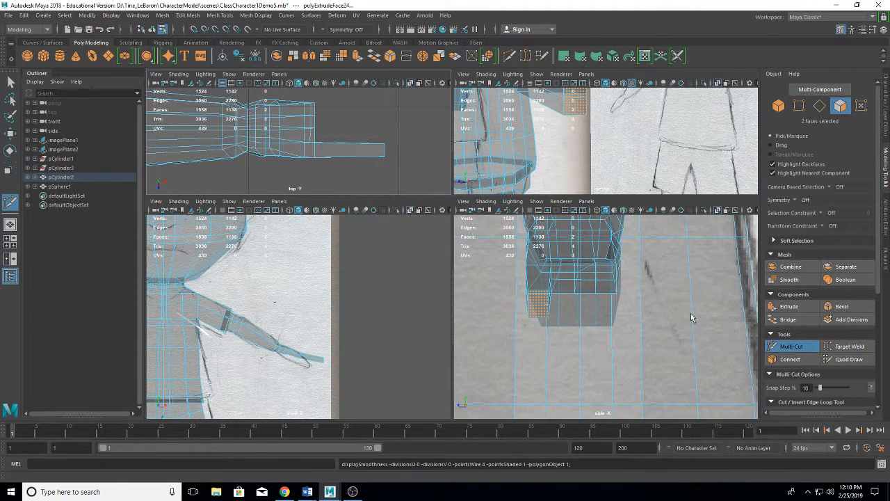
click(378, 155)
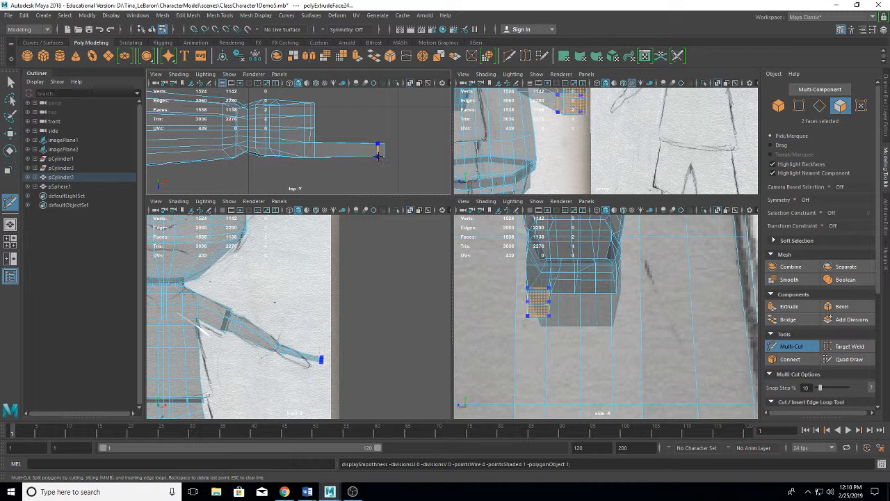
ctrl+click(377, 155)
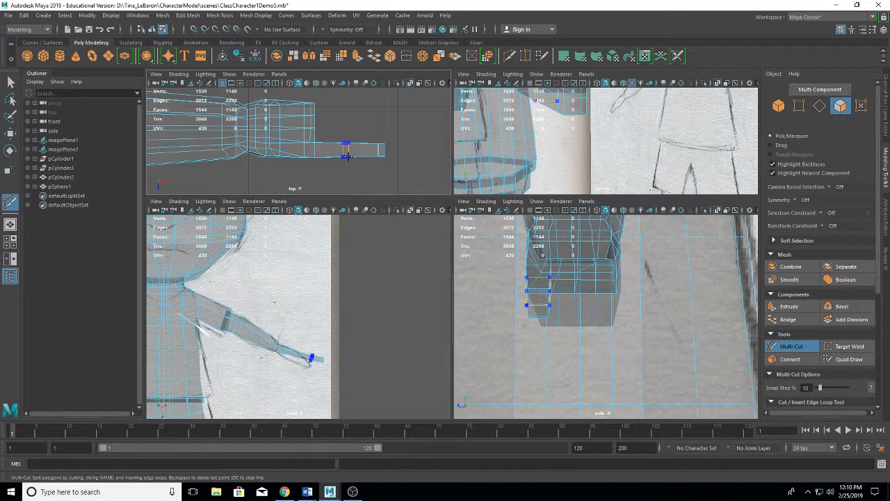
ctrl+click(348, 158)
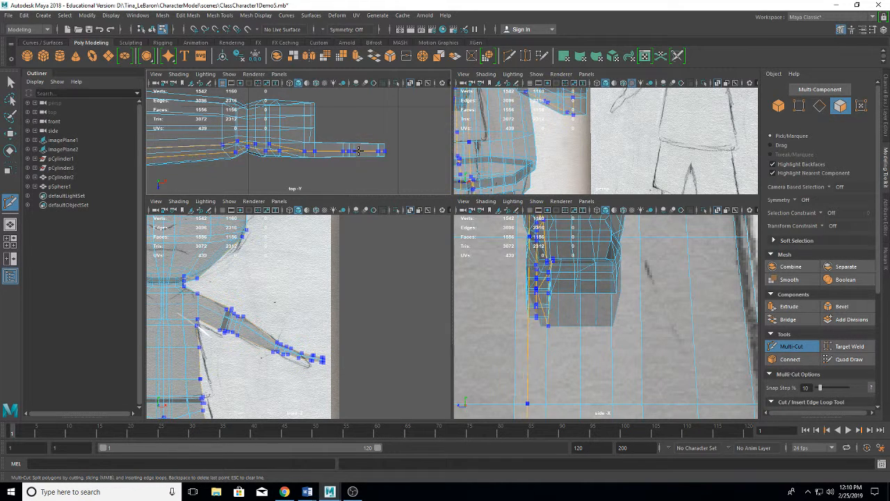
ctrl+click(363, 155)
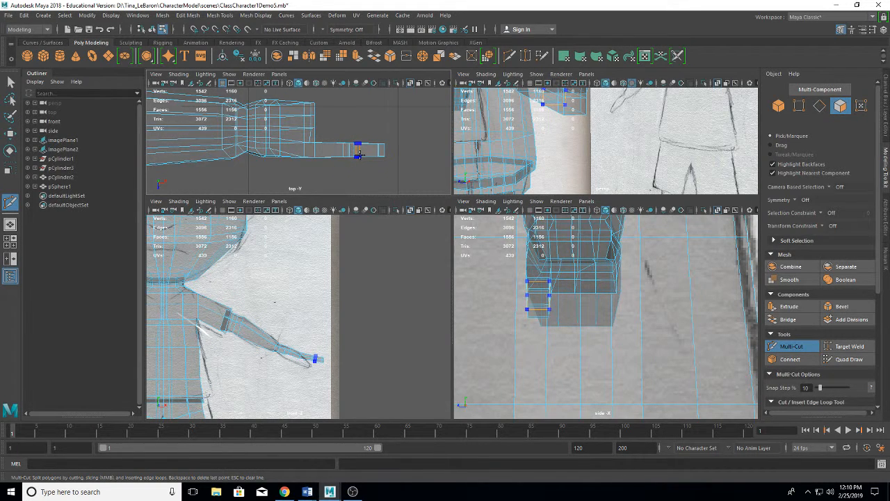
ctrl+click(359, 153)
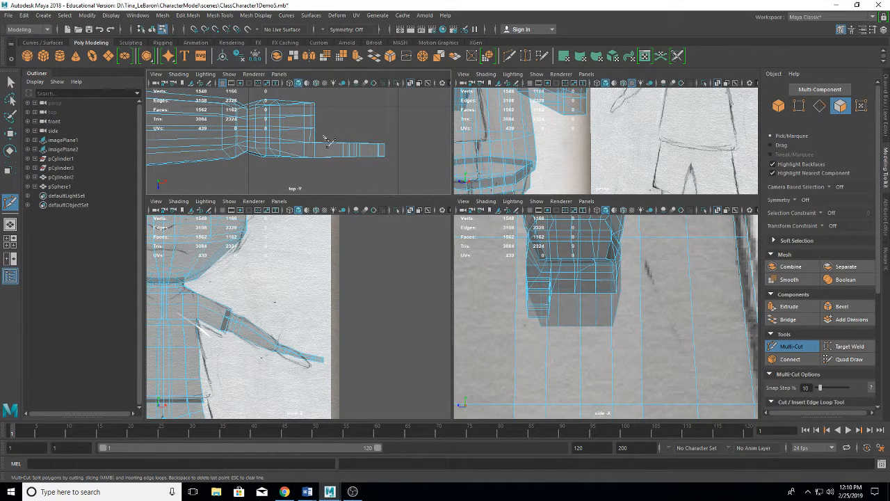
Undo the finger's edge loops and the outward move of its end faces, keeping the short tapered block.
key(ctrl+z)
key(ctrl+z)
key(ctrl+z)
key(ctrl+z)
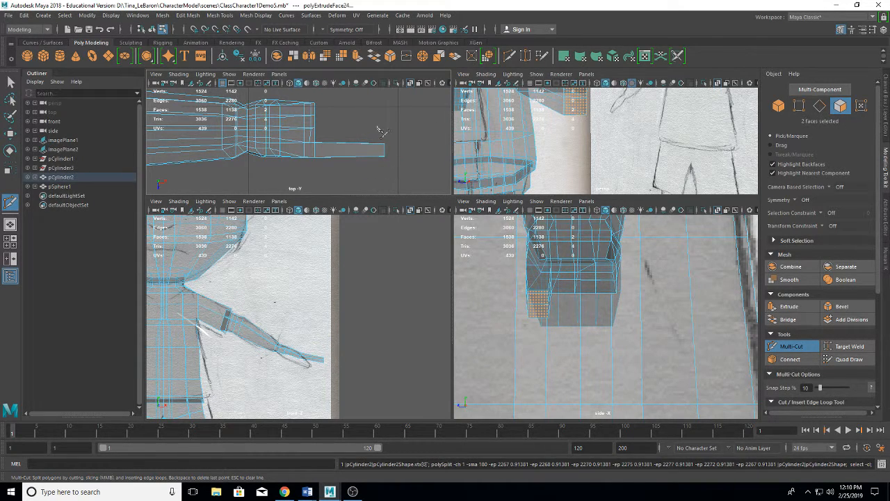
key(ctrl+z)
key(ctrl+z)
key(ctrl+z)
key(ctrl+z)
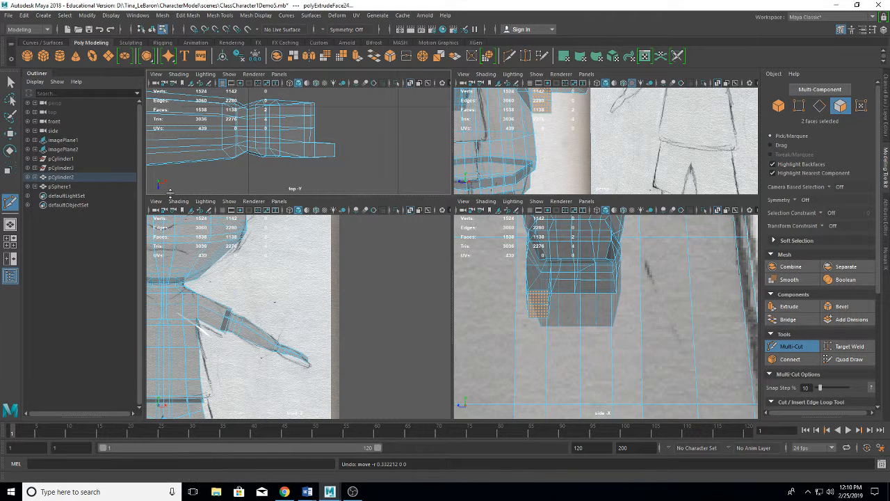
Extrude the finger's end faces outward to about X 3.75 as a second segment and scale its end up slightly.
click(11, 135)
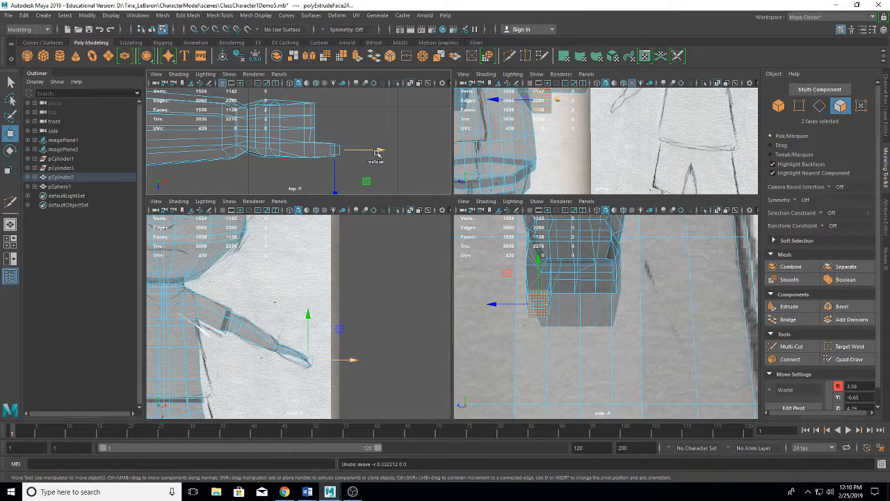
shift+drag(376, 151, 404, 158)
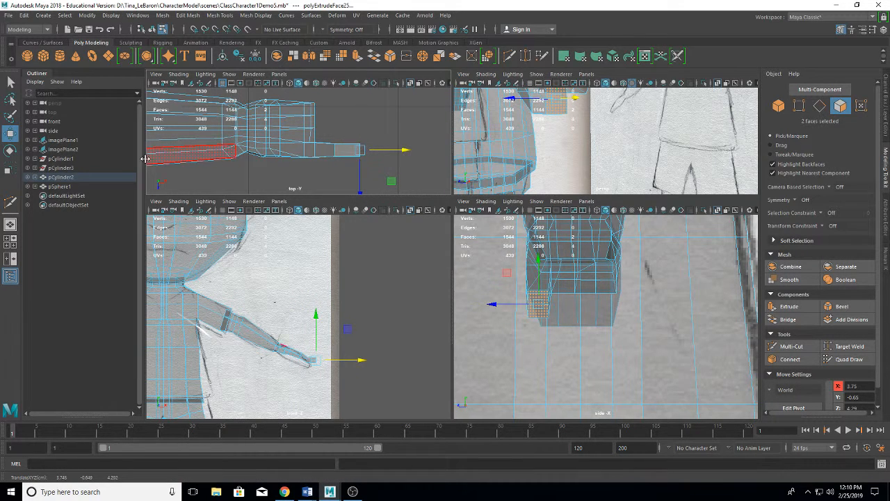
click(10, 169)
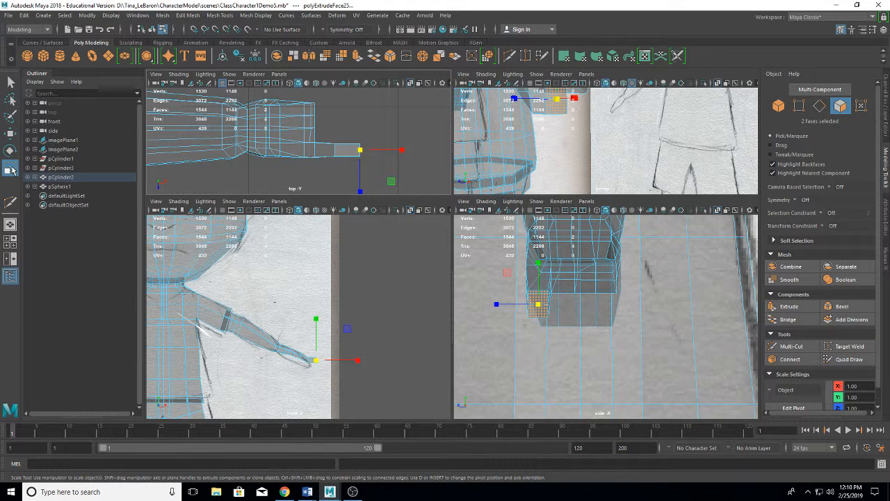
mouse_move(359, 149)
mouse_down()
mouse_move(362, 135)
mouse_move(362, 159)
mouse_up()
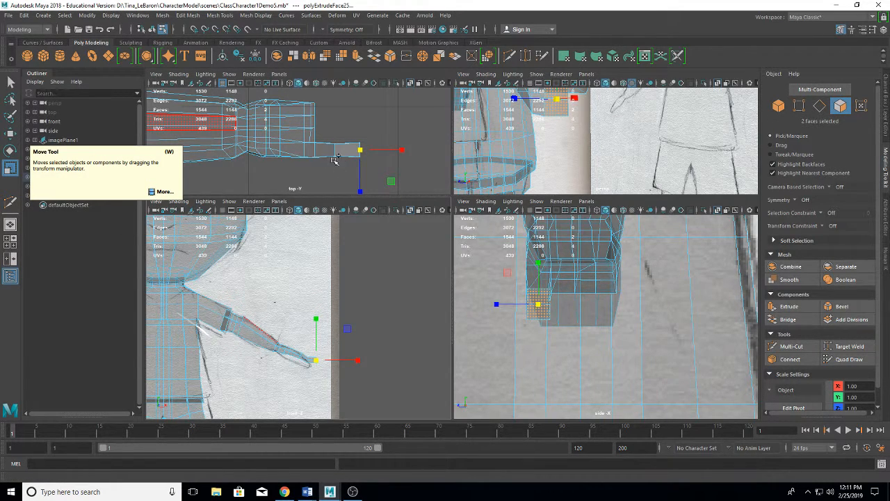
Extrude a fingertip segment outward to about X 3.86 and scale its end faces down slightly.
click(11, 133)
shift+drag(412, 151, 424, 149)
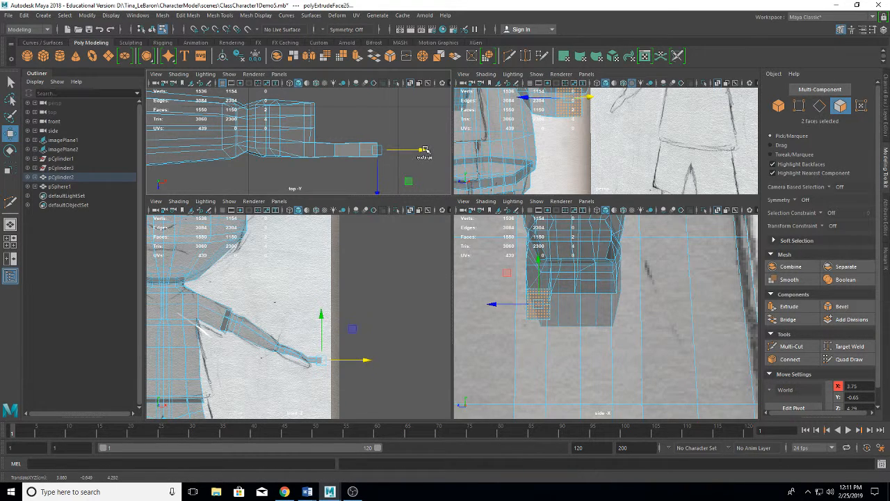
key(r)
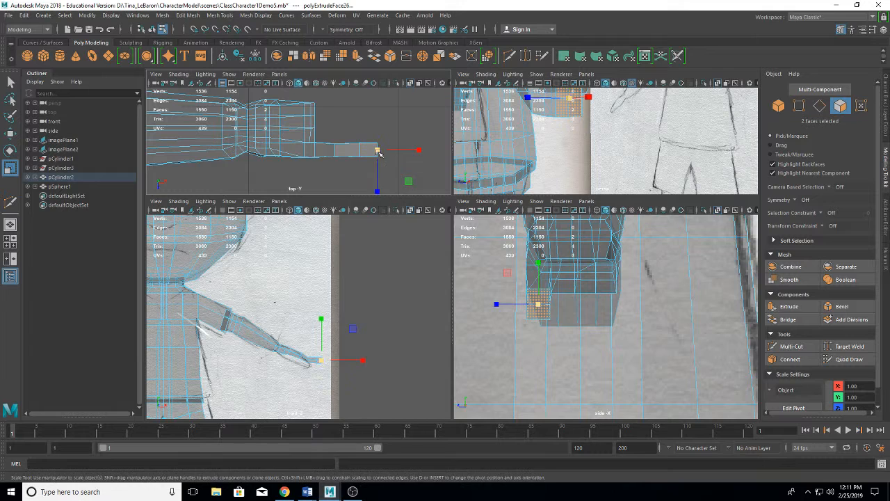
drag(377, 144, 374, 150)
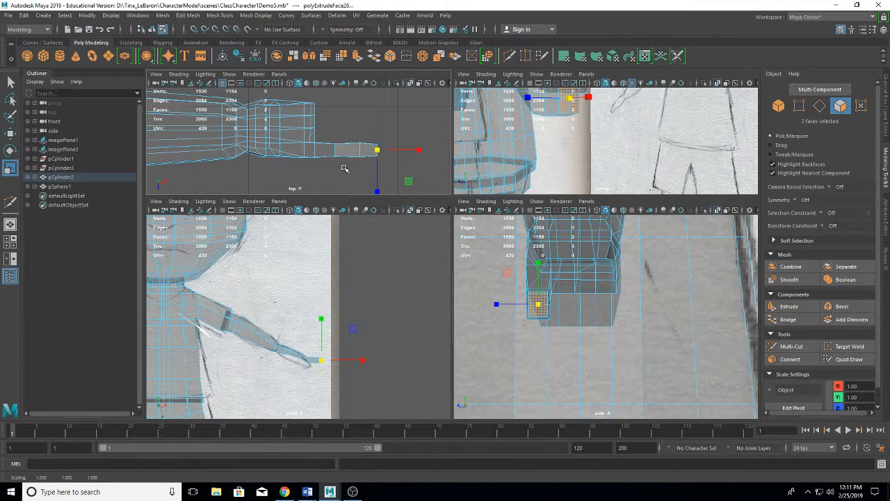
Preview the finger with mesh smoothing, and return to the unsmoothed display.
key(3)
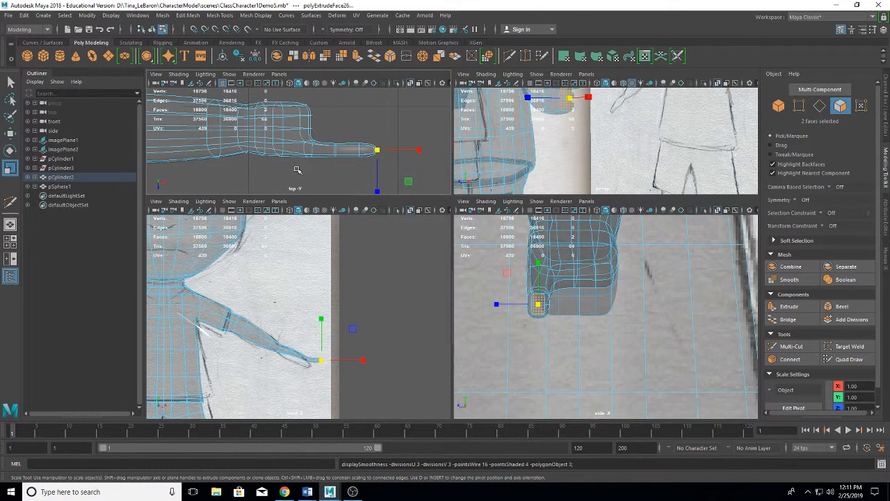
key(ctrl+z)
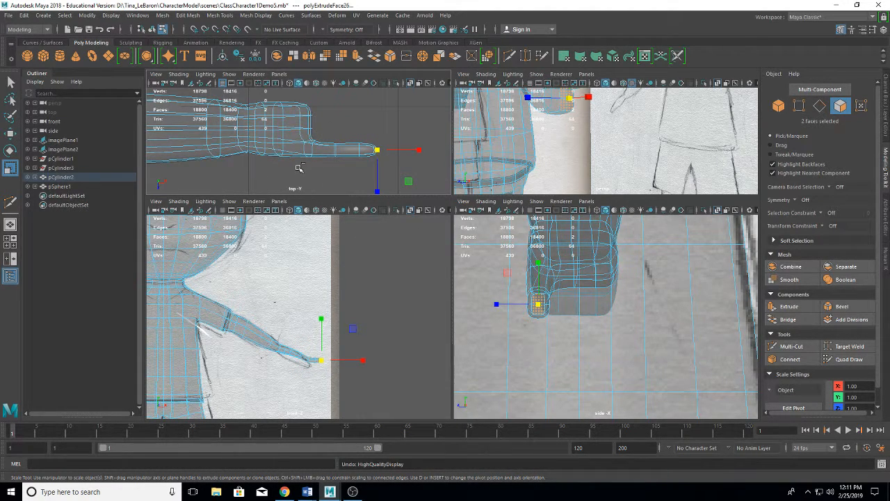
key(2)
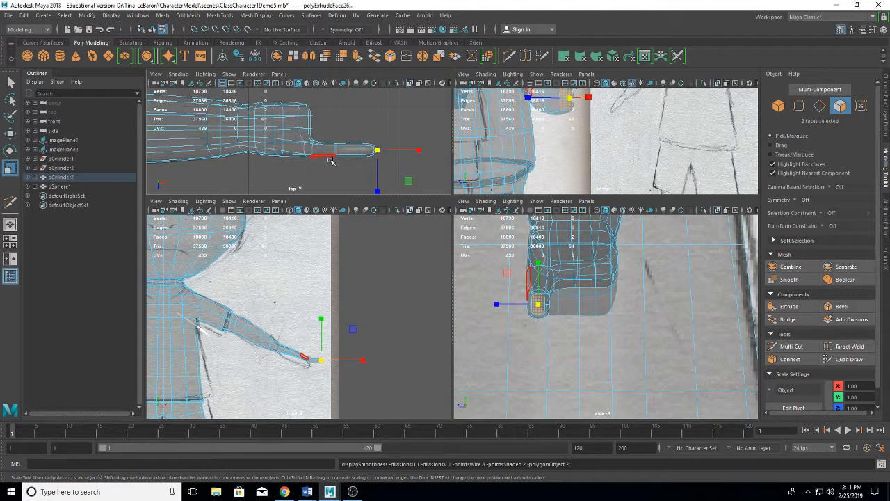
key(1)
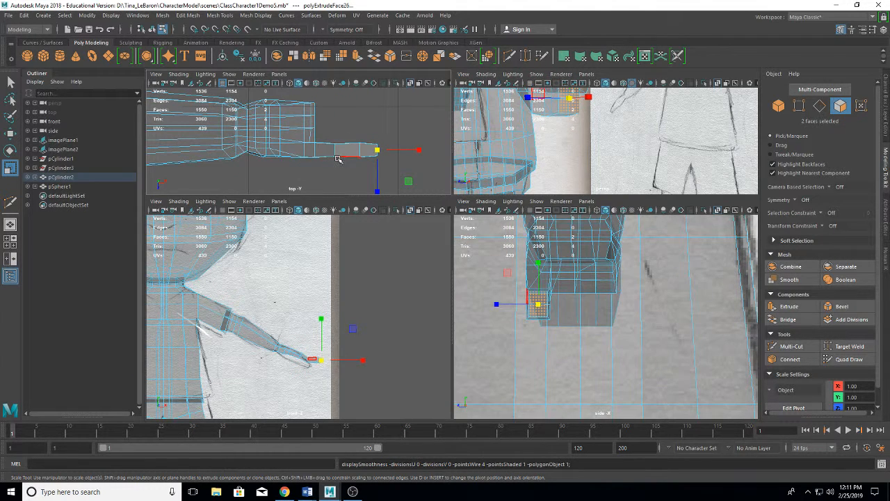
Insert two closely spaced edge loops around the finger just beyond its first joint with Multi-Cut.
click(793, 347)
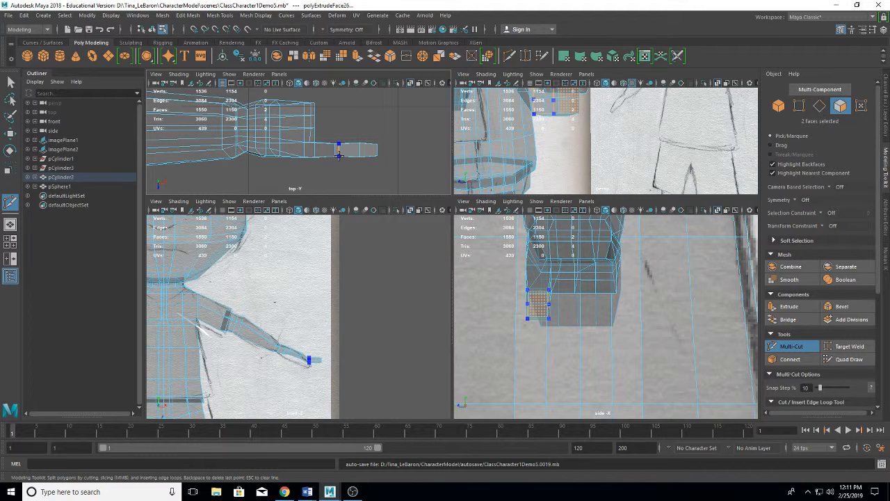
ctrl+click(339, 154)
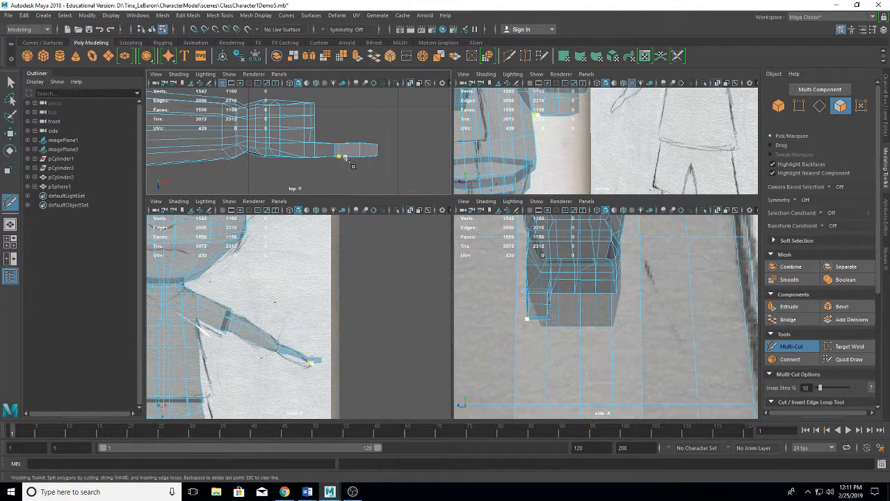
ctrl+click(343, 153)
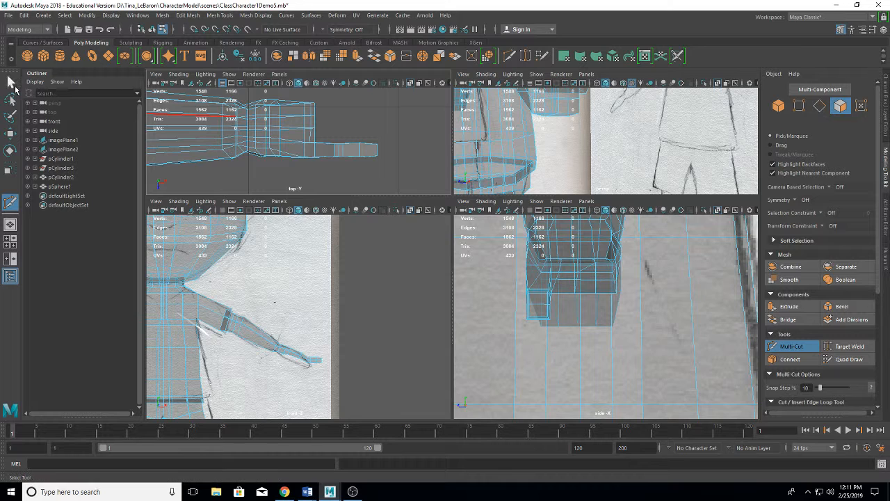
click(14, 81)
click(10, 132)
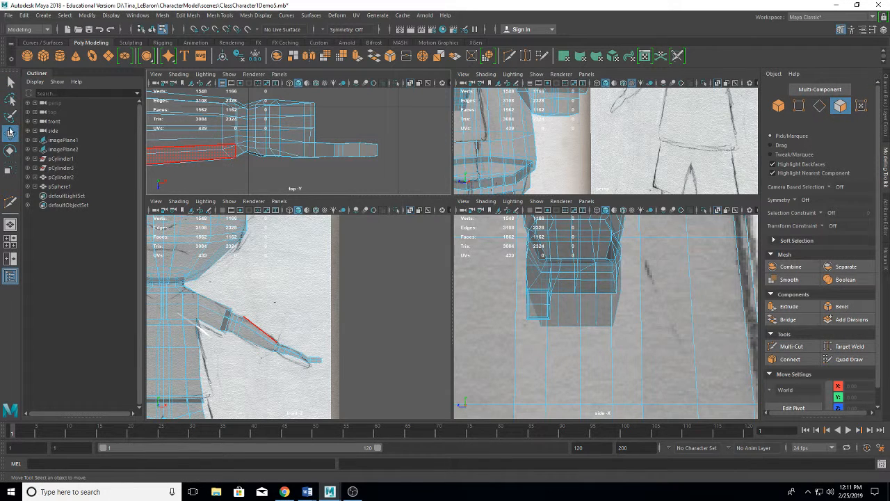
mouse_move(345, 154)
right_down()
mouse_move(333, 159)
mouse_move(349, 180)
mouse_move(342, 138)
right_up()
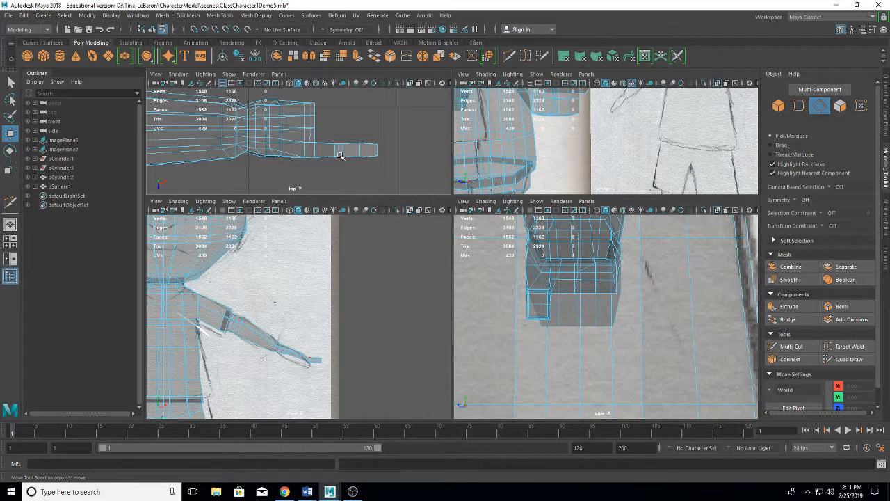
double_click(339, 152)
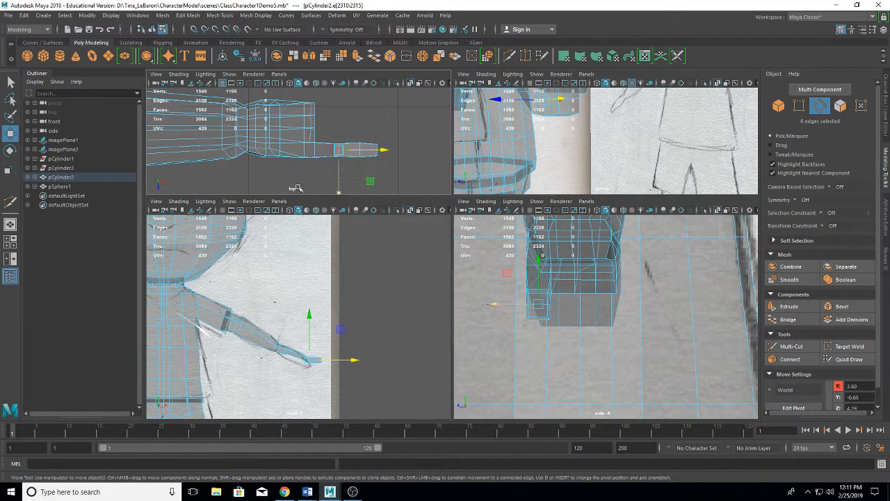
click(8, 169)
drag(340, 150, 338, 157)
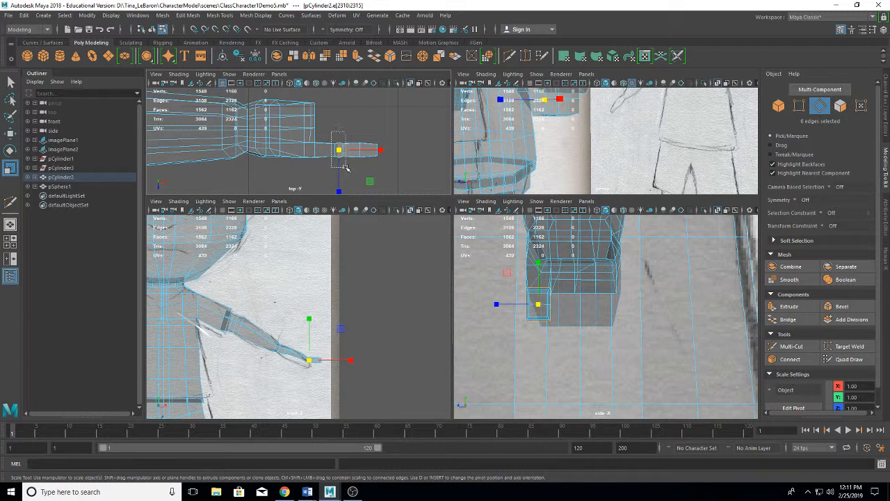
click(333, 132)
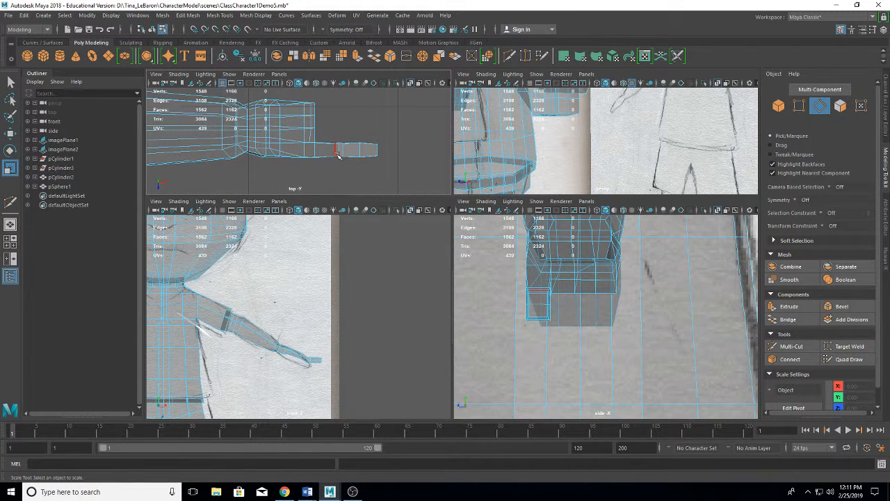
Select the vertices of the edge loops at the finger's first joint and move them toward the fingertip to about X 3.66.
right_drag(339, 155, 303, 156)
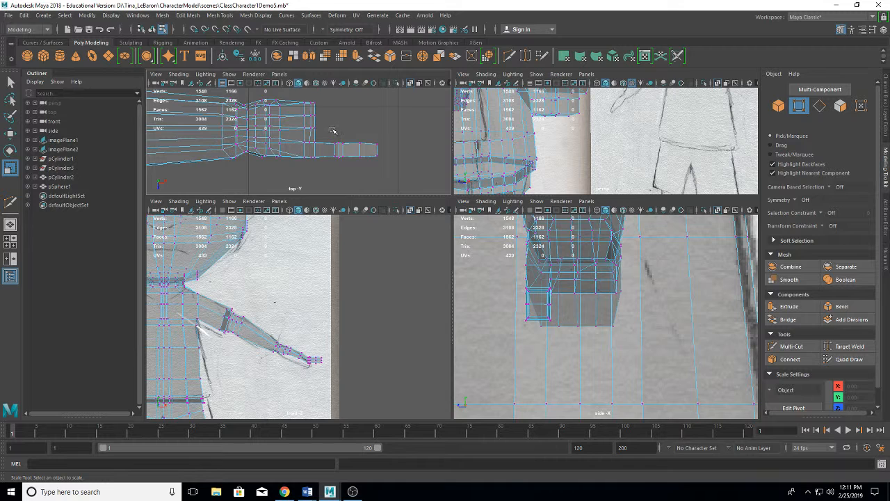
drag(333, 130, 349, 182)
key(w)
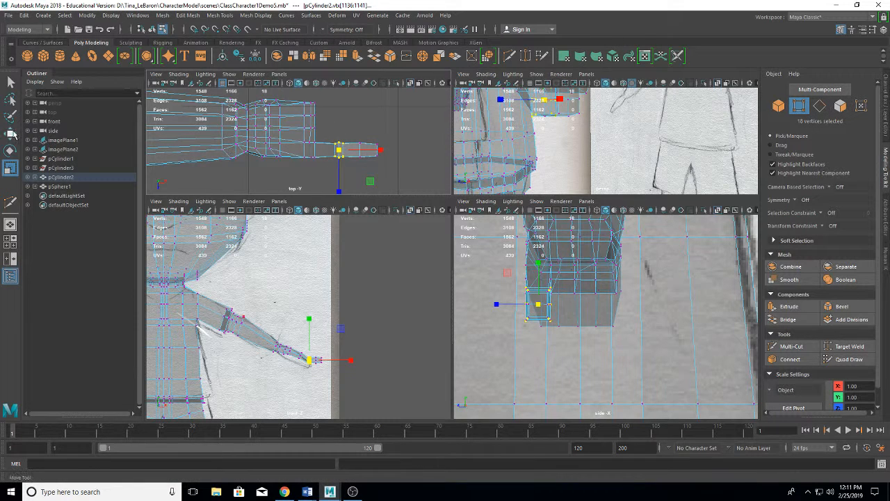
drag(369, 150, 379, 151)
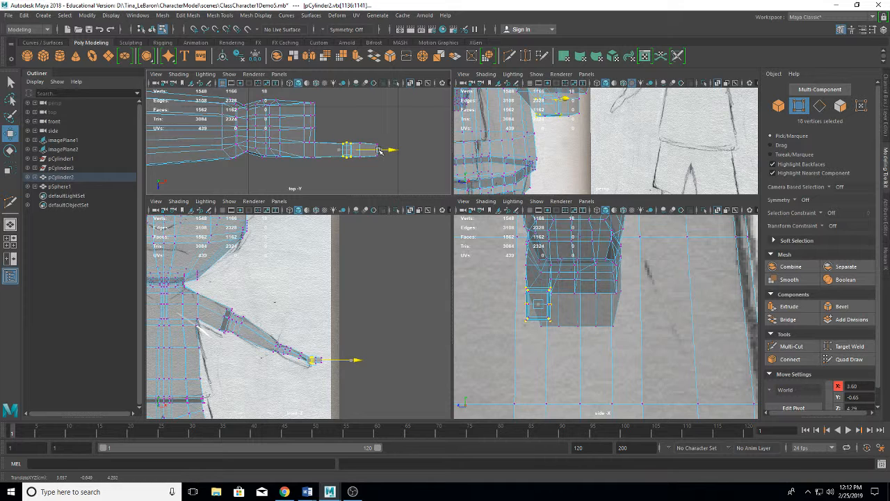
Move the next edge loop toward the fingertip to about X 3.81, and check the finger with a smoothed preview.
right_drag(358, 152, 365, 130)
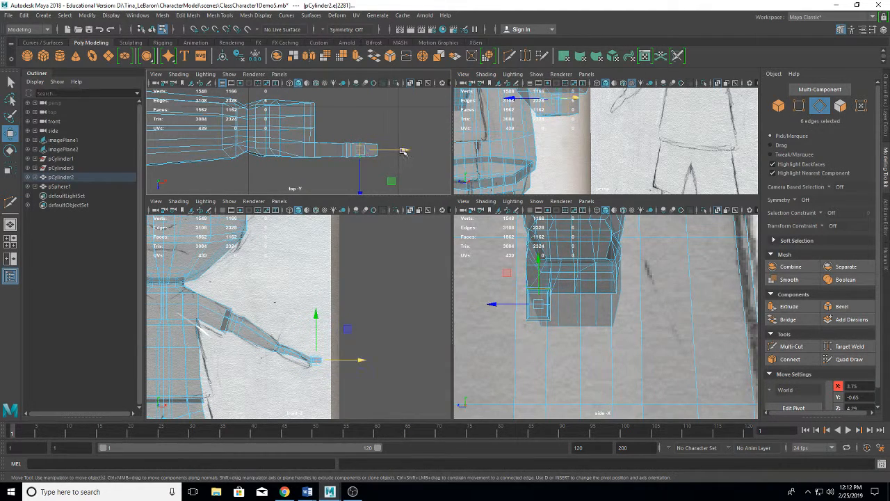
drag(403, 151, 413, 150)
key(3)
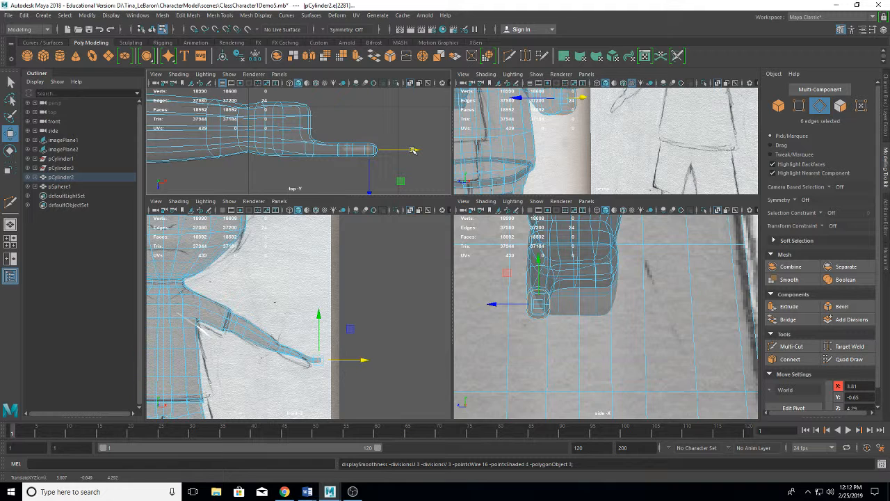
key(1)
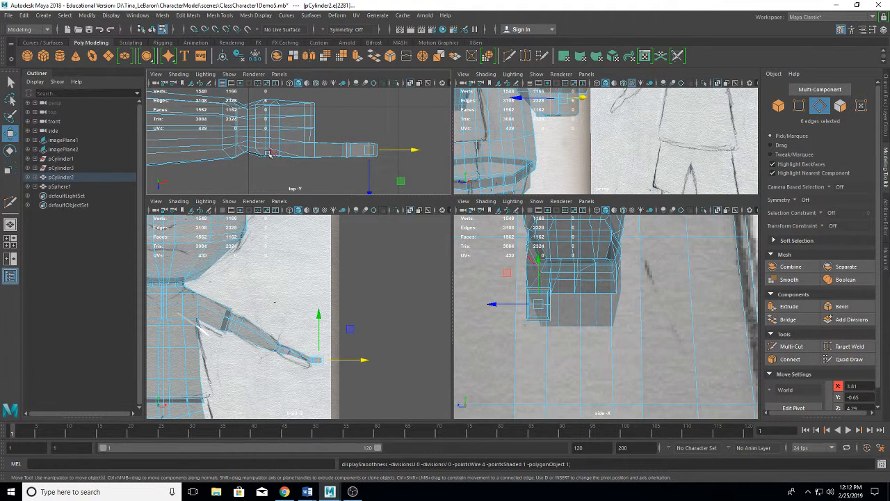
Select all the finger's edges, rotate them slightly away from the hand in the top view, and shift them sideways to about Z 4.32.
drag(336, 127, 384, 180)
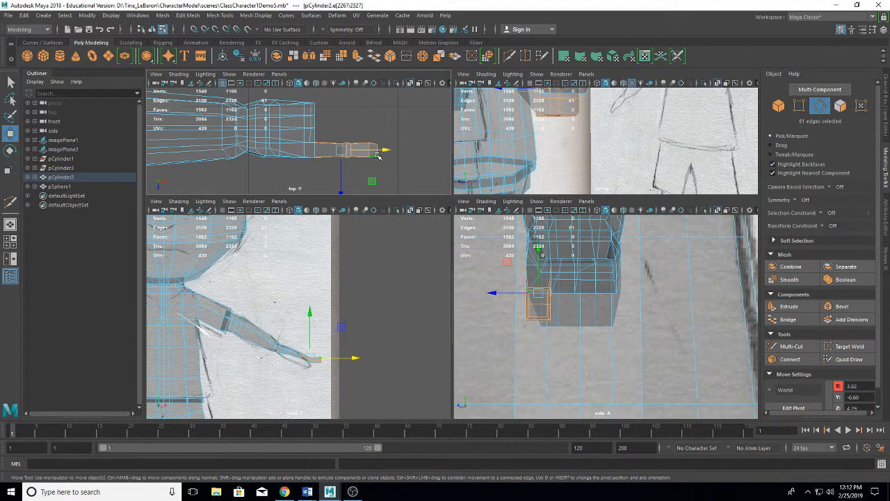
key(e)
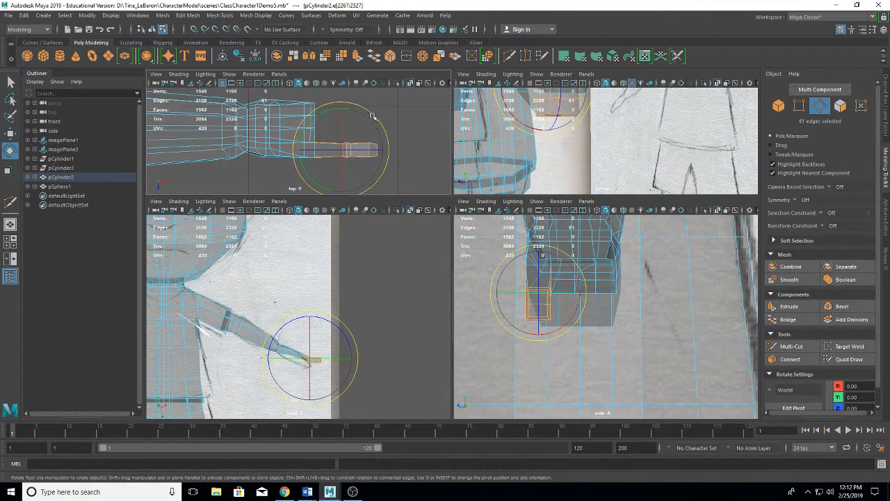
drag(373, 116, 387, 119)
key(w)
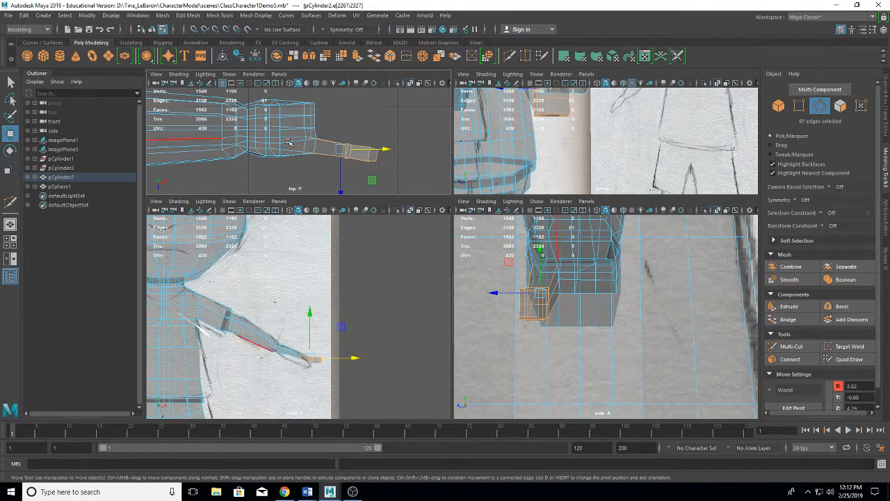
drag(341, 172, 343, 180)
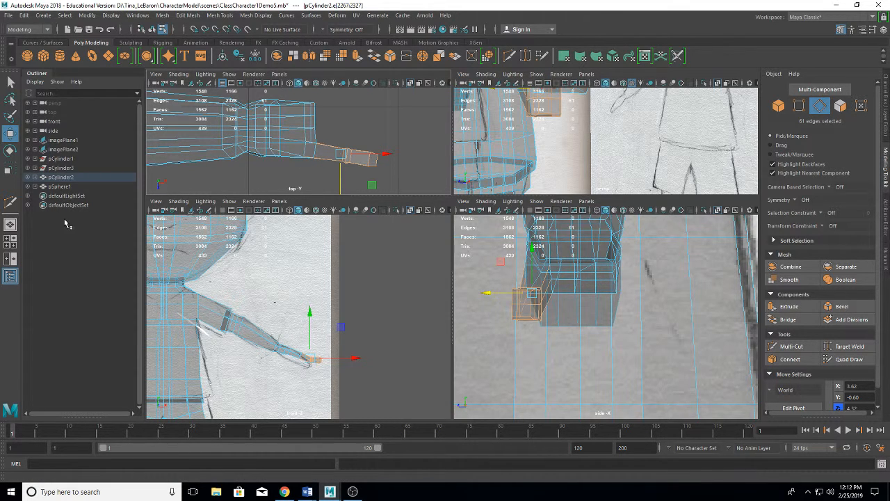
Tilt the selected finger downward to follow the sketched hand and lower it to about Y -0.75.
click(11, 167)
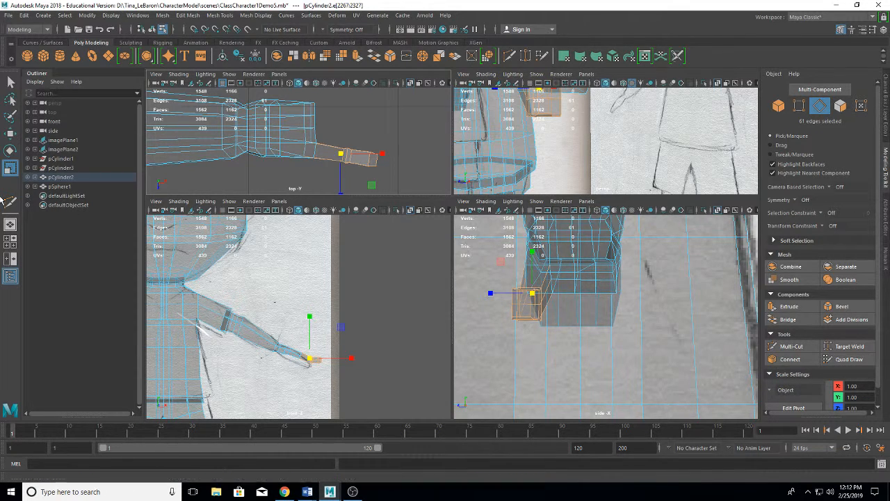
click(10, 151)
mouse_move(537, 278)
mouse_down()
mouse_move(534, 306)
mouse_move(534, 289)
mouse_up()
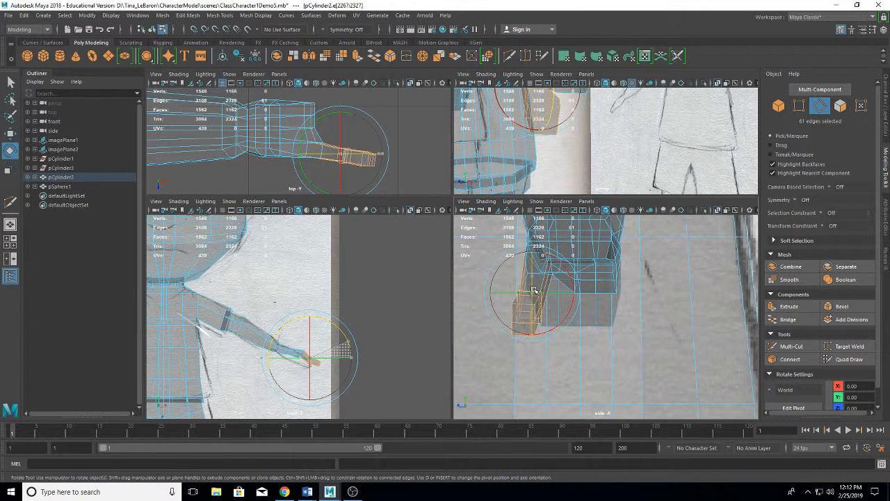
key(w)
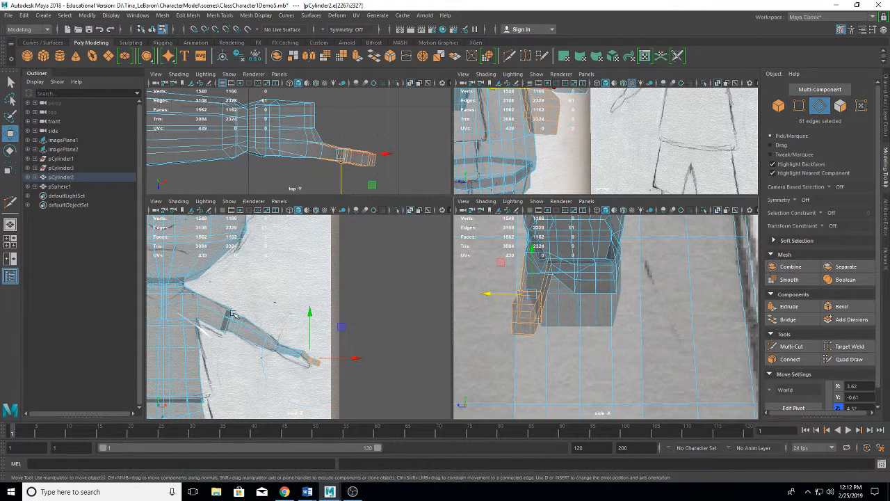
drag(311, 312, 315, 318)
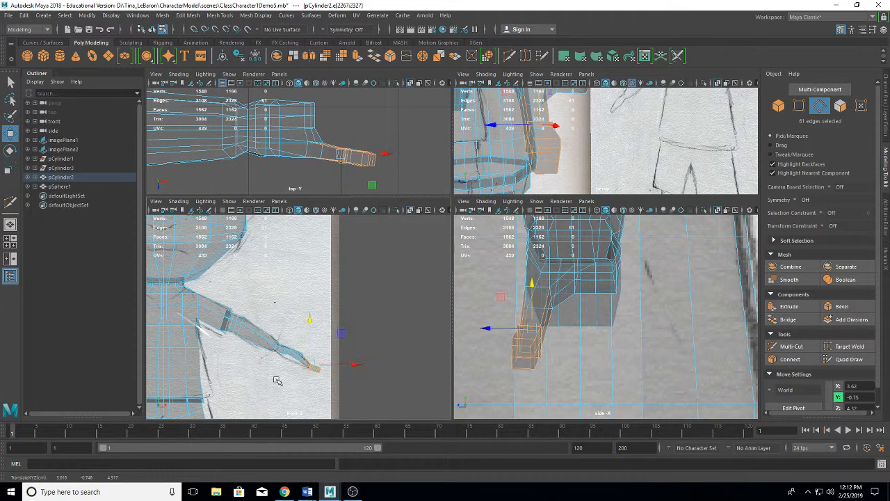
Extrude two neighbouring faces on the side of the palm diagonally outward as the thumb, to about X 3.21, Z 4.49.
right_click(282, 352)
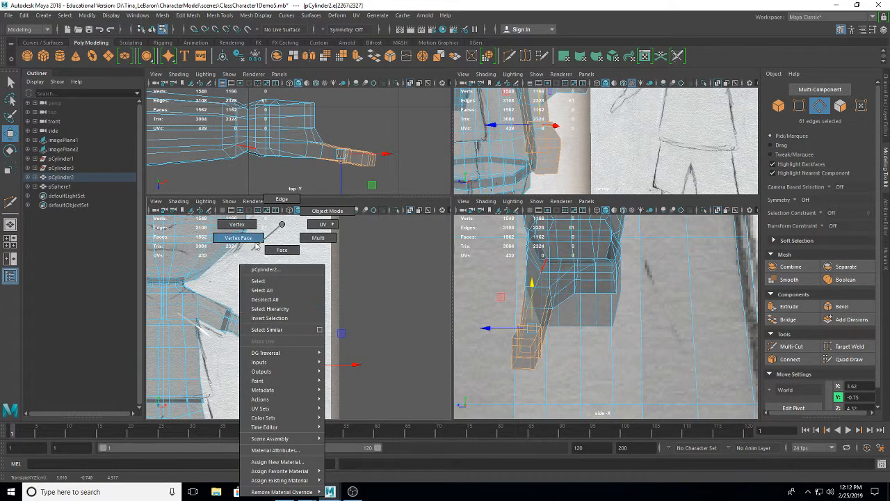
click(282, 249)
scroll(312, 356, up, 2)
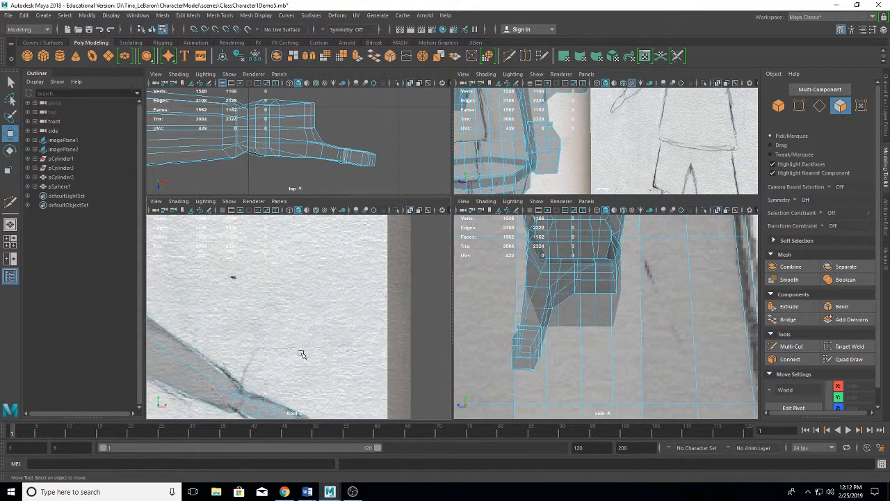
scroll(276, 356, down, 3)
click(280, 352)
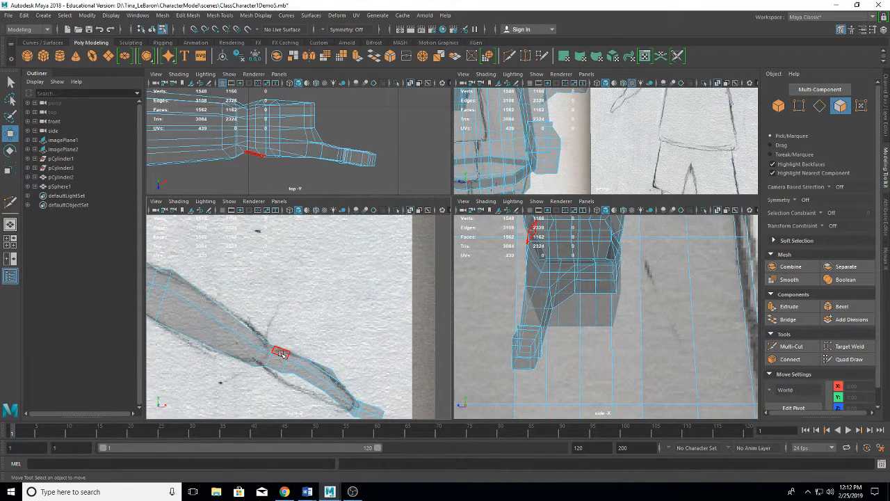
click(282, 354)
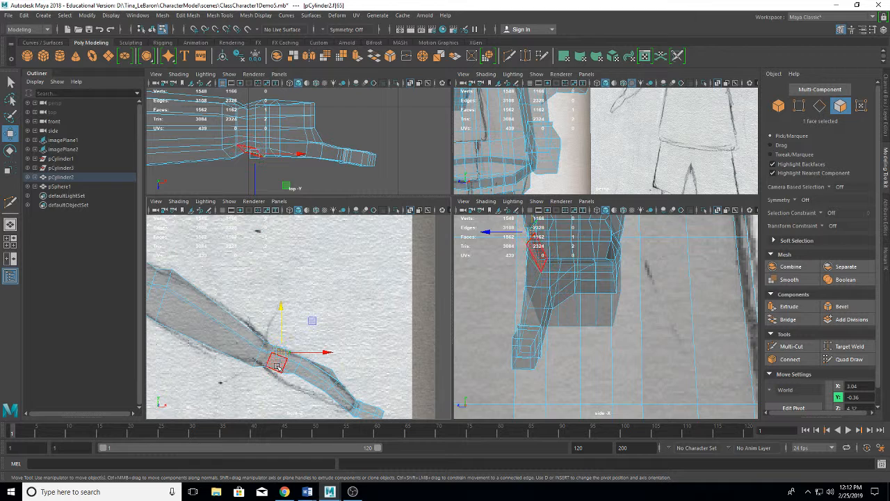
shift+click(278, 360)
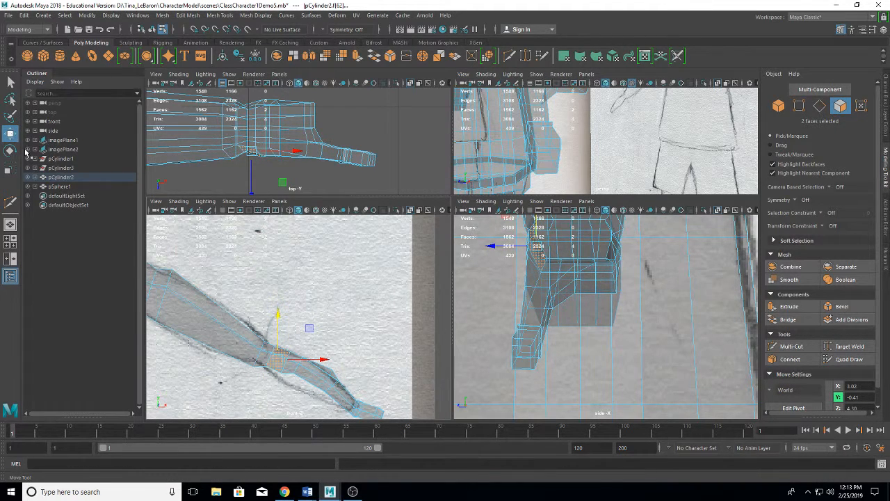
click(274, 163)
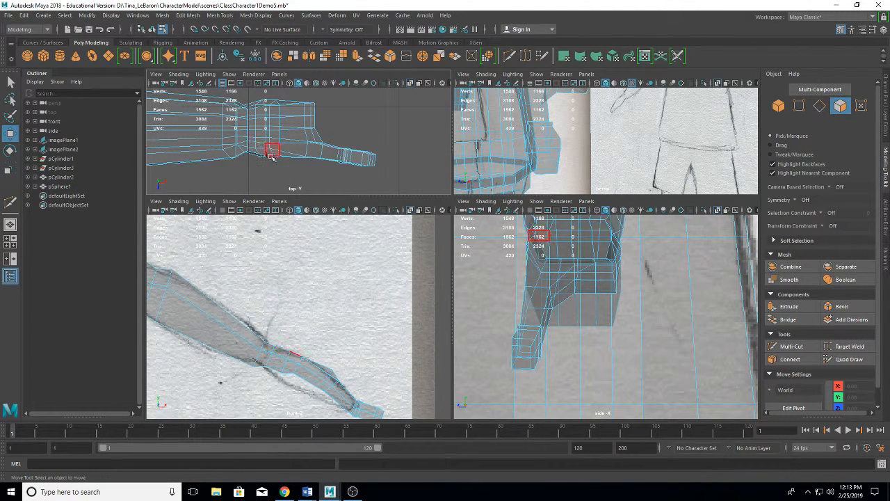
click(294, 363)
shift+click(292, 367)
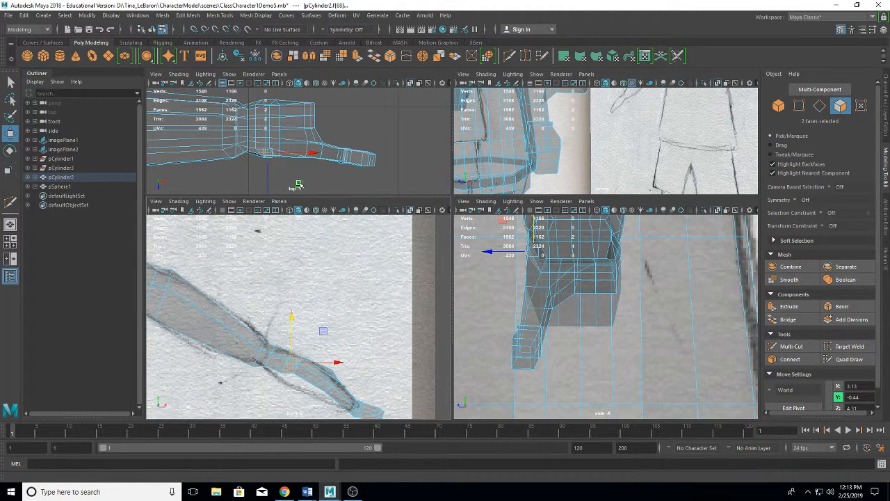
shift+drag(298, 184, 314, 211)
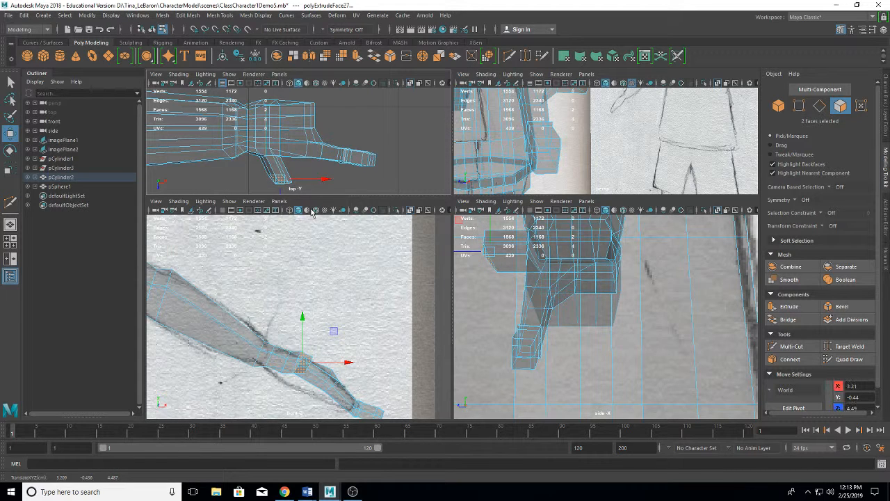
Scale the thumb's end faces along Z until they are flat.
click(59, 179)
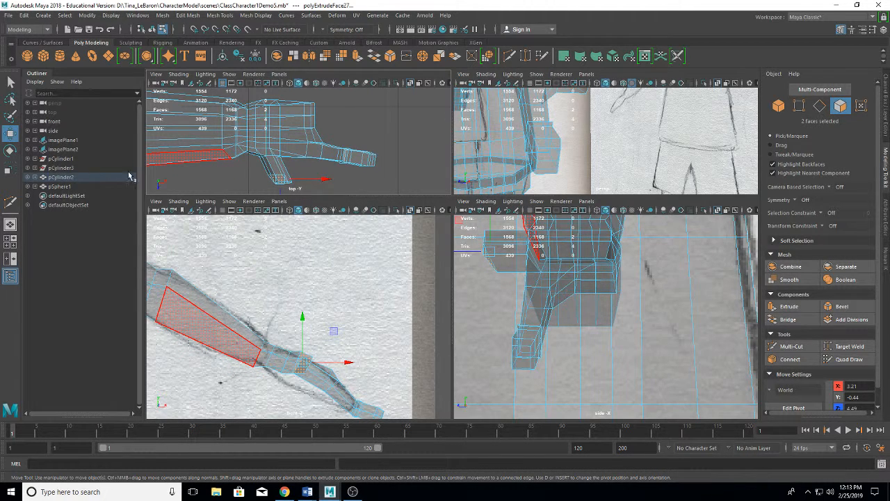
click(10, 167)
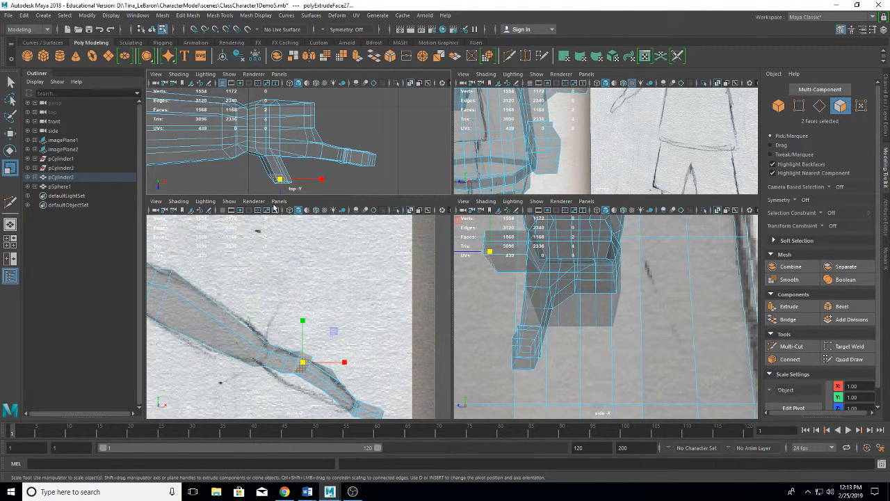
click(280, 180)
drag(281, 192, 271, 129)
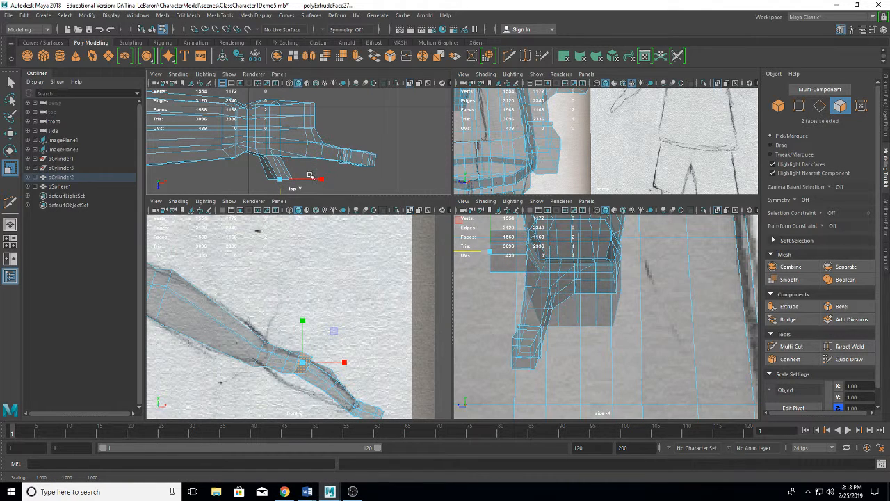
mouse_move(320, 179)
mouse_down()
mouse_move(310, 179)
mouse_move(318, 178)
mouse_up()
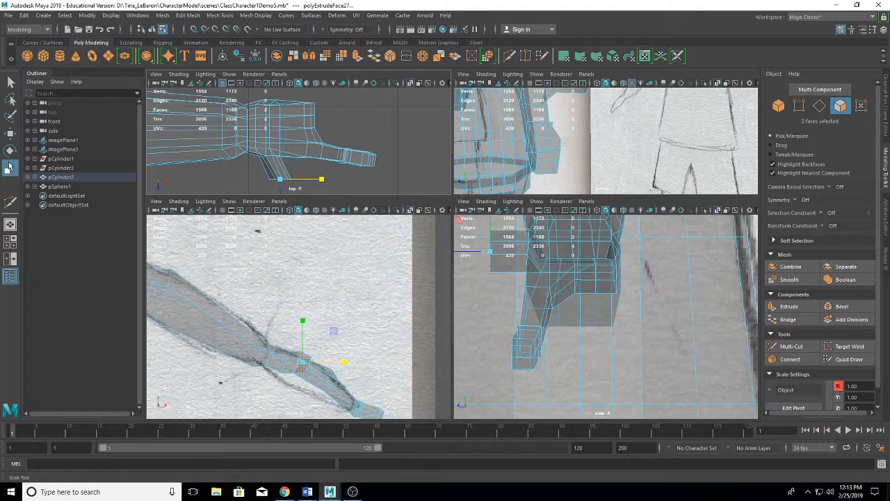
Adjust the rotation of the thumb's end faces and move them farther out to about X 3.27, Z 4.62.
click(10, 150)
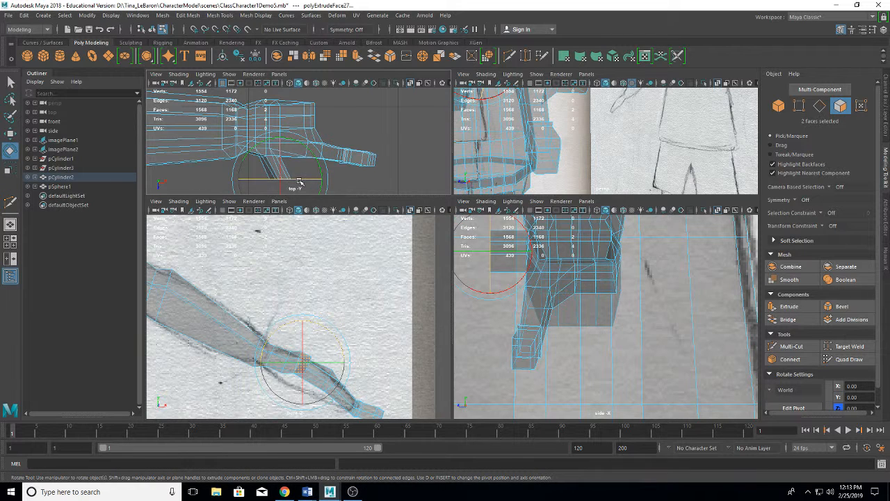
drag(296, 179, 294, 180)
click(9, 132)
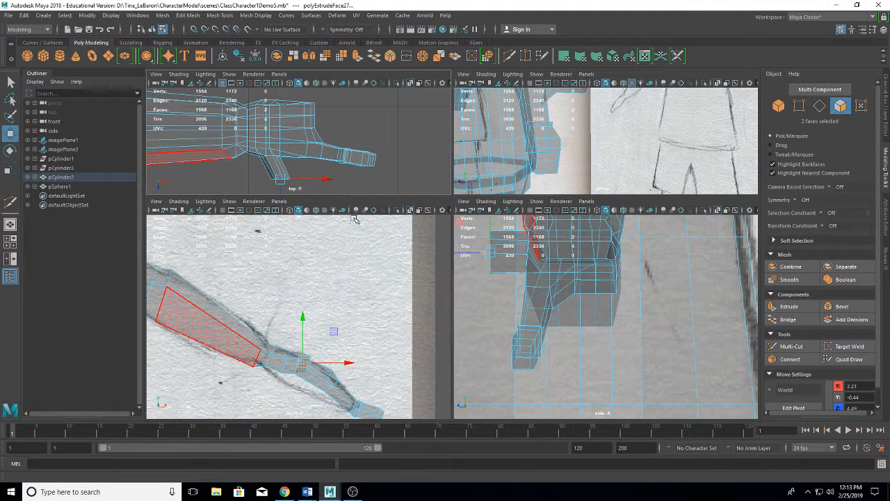
mouse_move(300, 185)
mouse_down()
mouse_move(300, 175)
mouse_move(313, 190)
mouse_up()
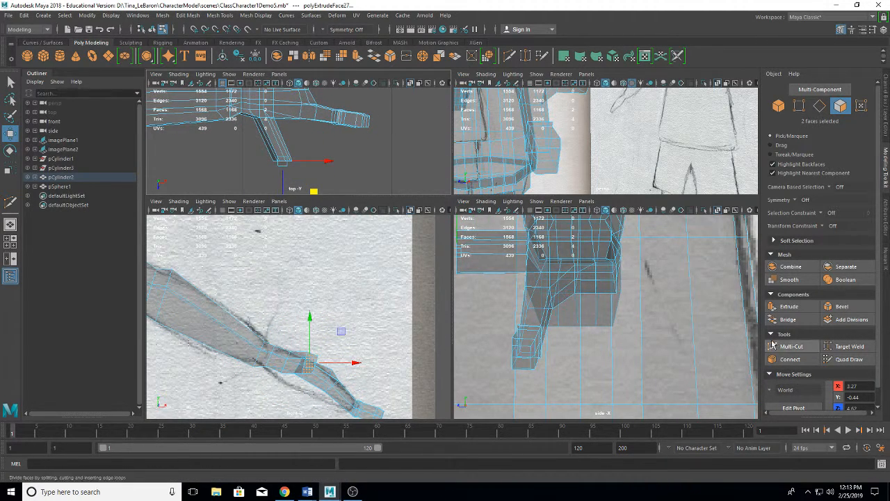
Insert two edge loops across the thumb with Multi-Cut, one around its middle and one near its tip.
click(800, 346)
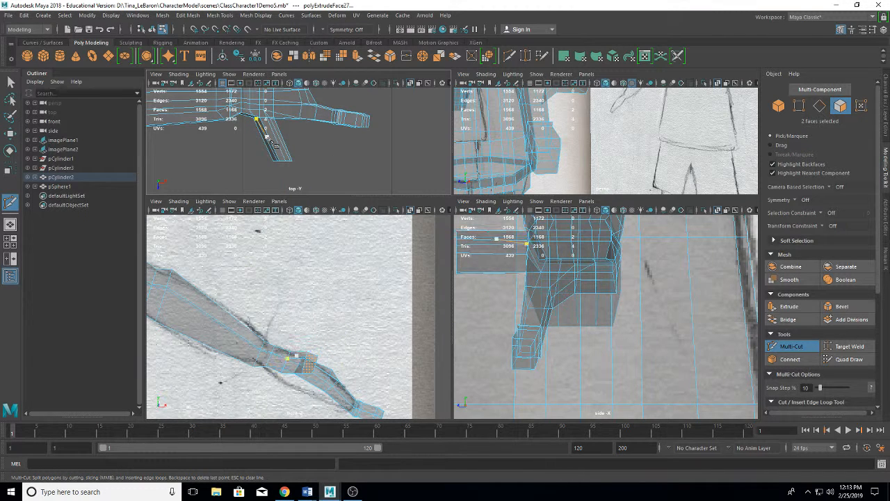
key(Escape)
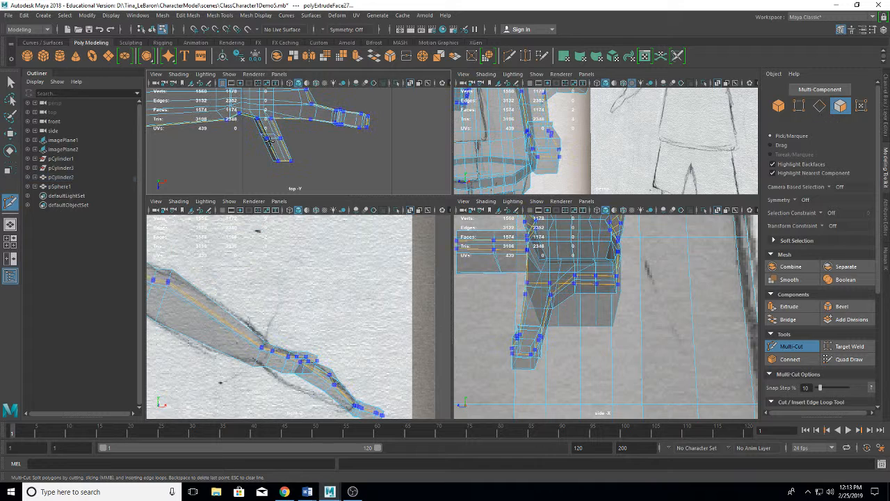
ctrl+click(277, 149)
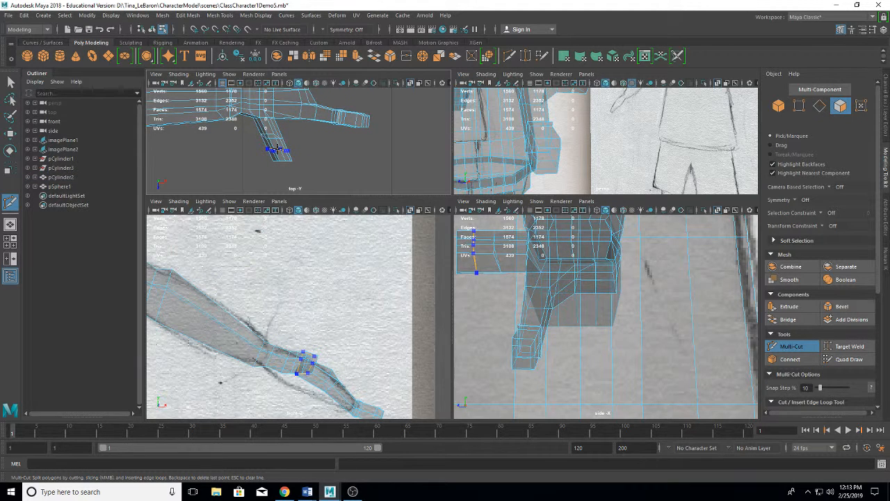
ctrl+click(277, 148)
Select the edge loop around the middle of the thumb and scale it down uniformly to narrow the joint.
right_drag(276, 151, 255, 151)
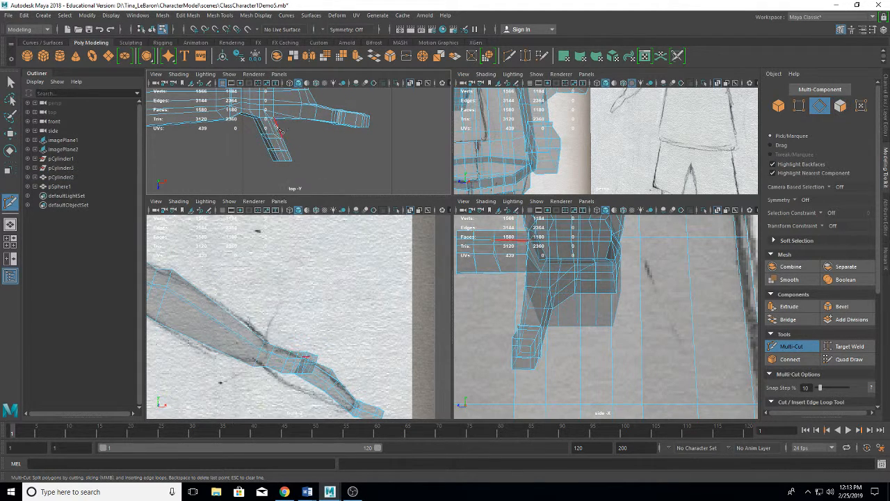
click(791, 346)
double_click(270, 136)
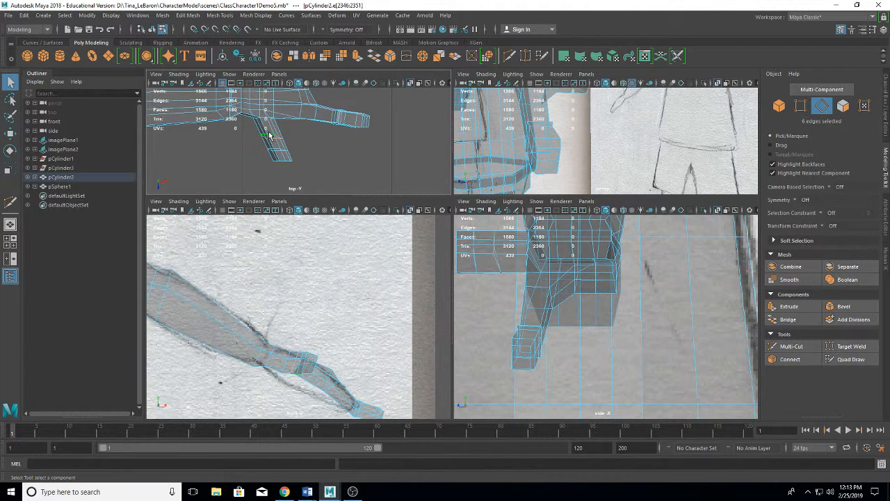
click(10, 170)
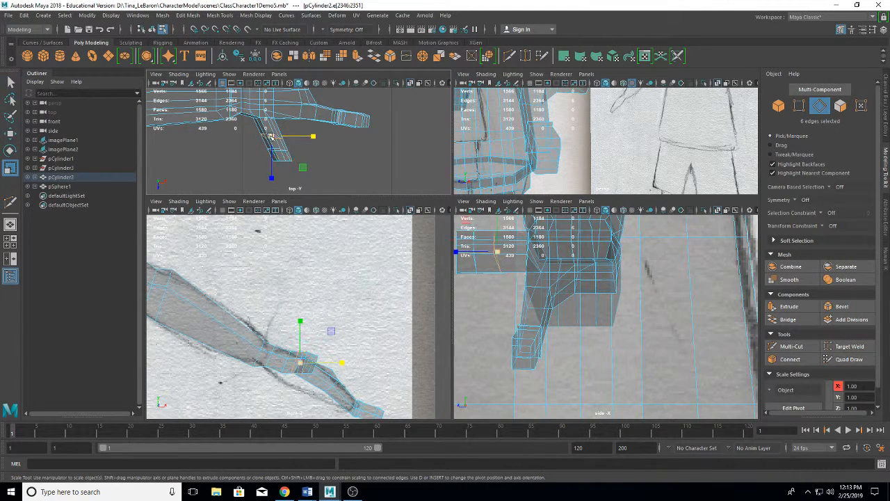
mouse_move(271, 136)
mouse_down()
mouse_move(279, 142)
mouse_move(269, 140)
mouse_up()
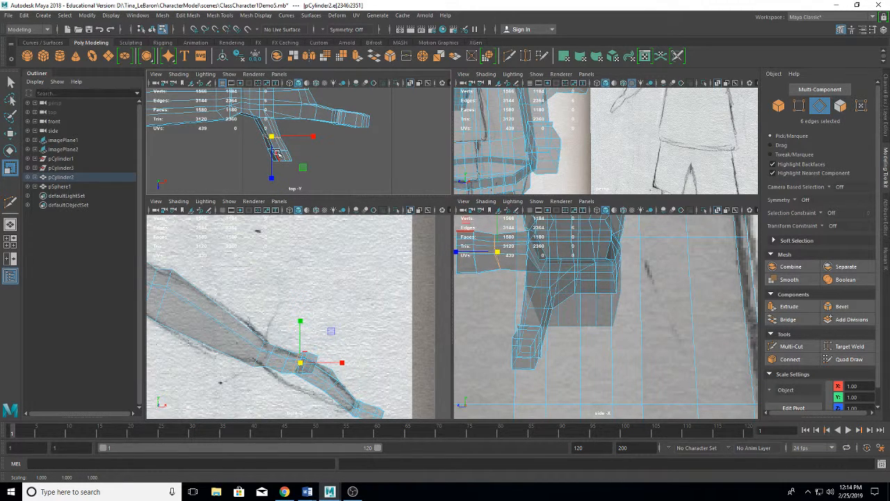
Scale the edge loop near the thumb tip up to about 1.23 and move it to about X 3.22, Z 4.52.
double_click(279, 150)
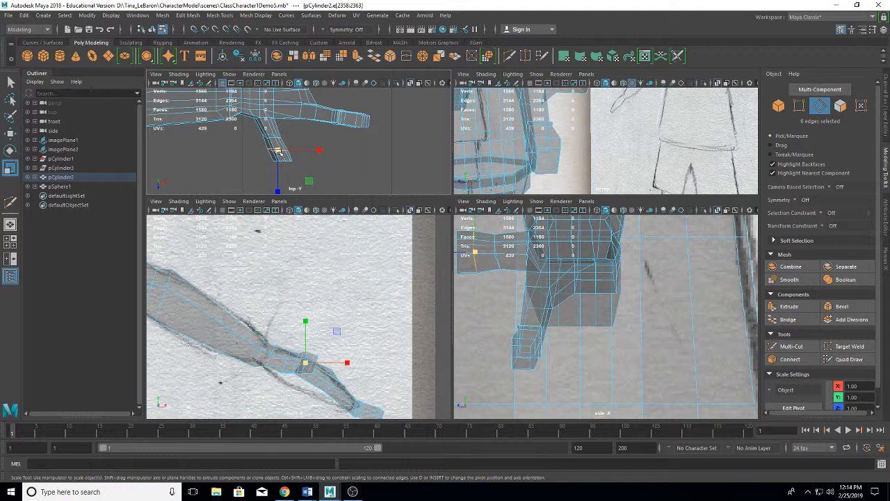
drag(277, 151, 283, 151)
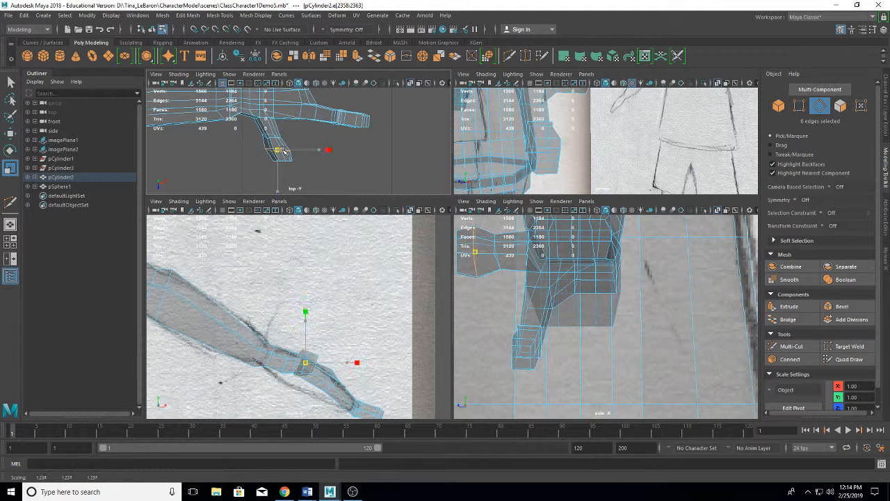
click(10, 132)
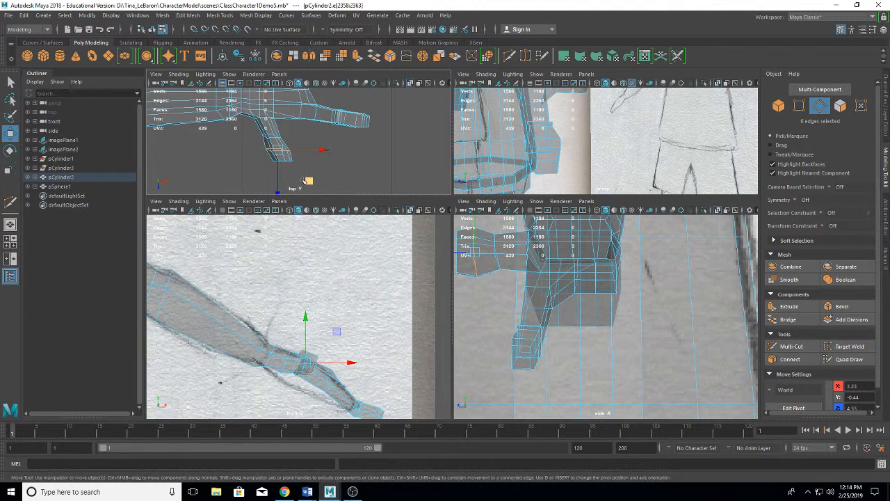
middle_drag(308, 181, 306, 177)
Turn on the smooth mesh preview and enlarge the edge loop near the thumb tip further to round it.
key(3)
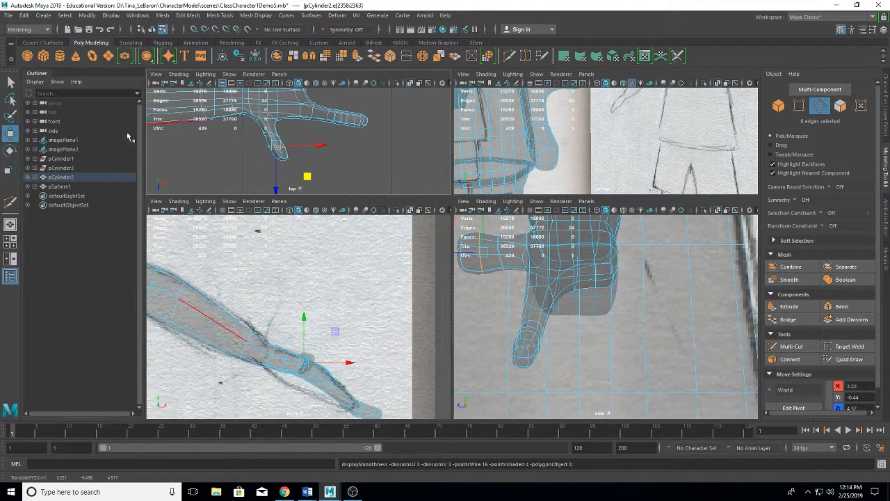
click(10, 166)
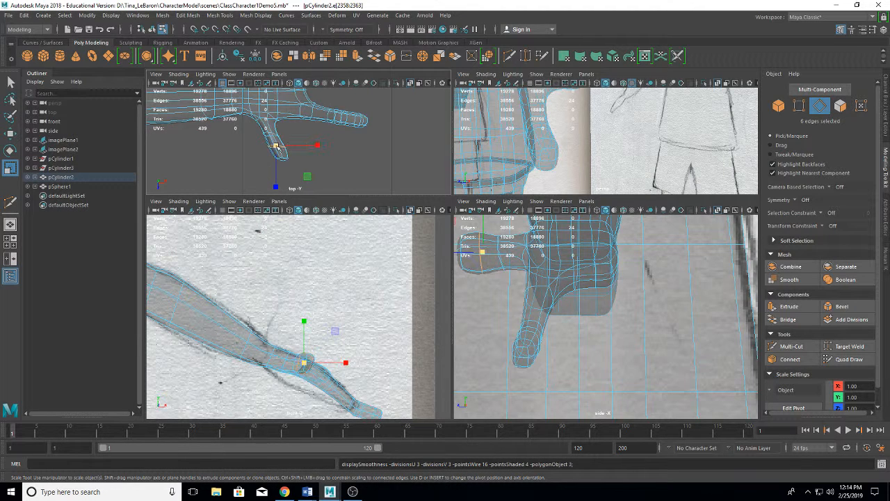
drag(277, 149, 282, 159)
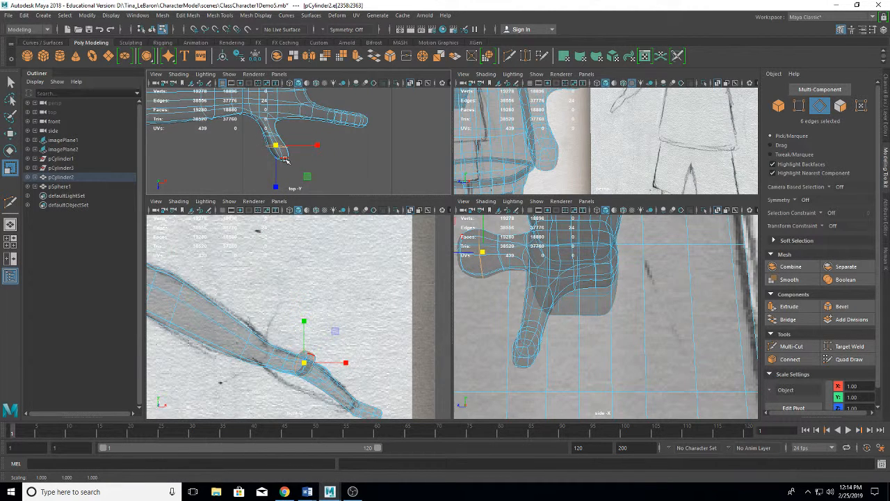
click(285, 160)
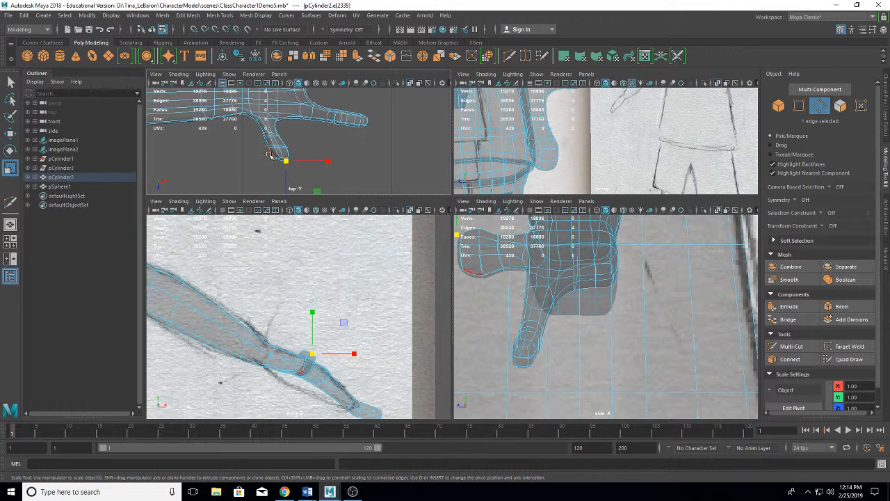
double_click(271, 155)
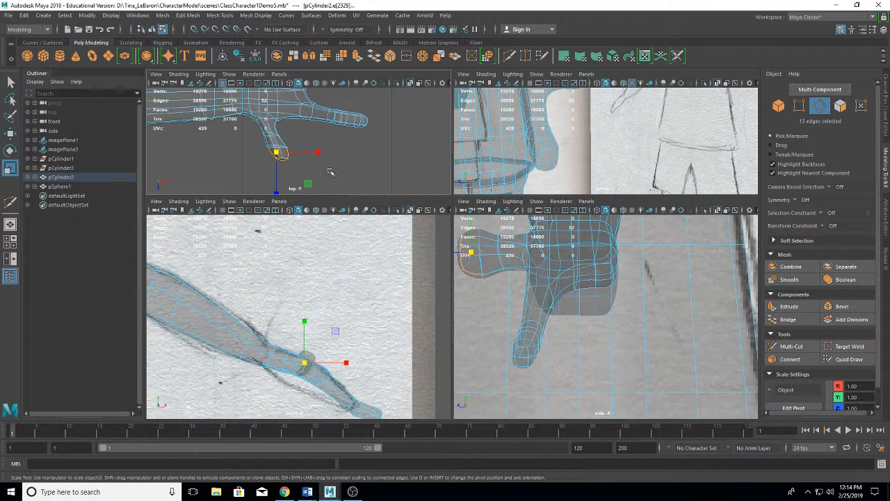
click(317, 153)
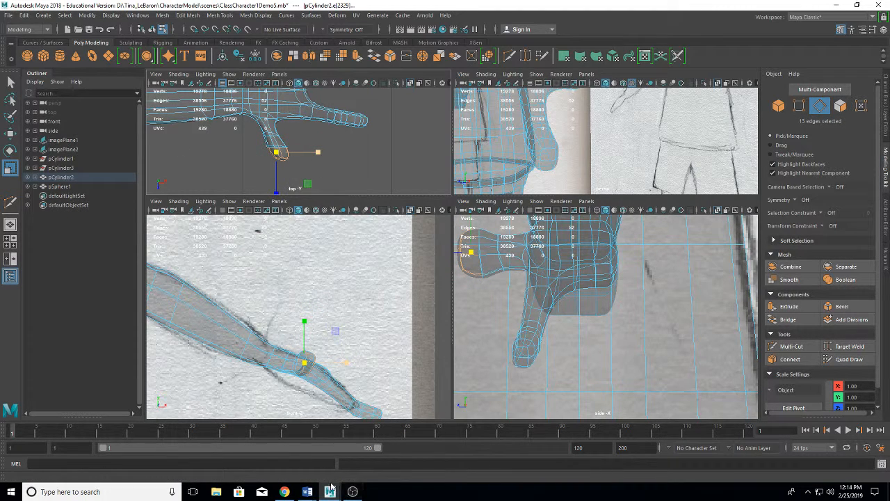
click(353, 492)
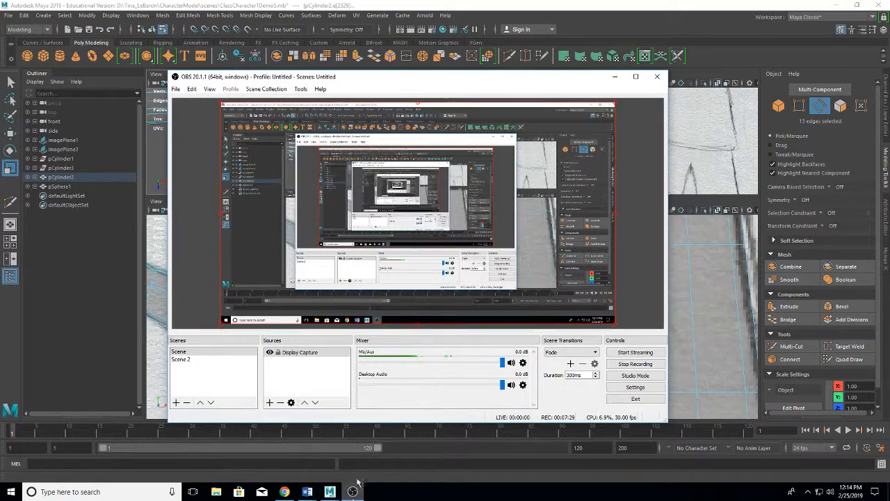